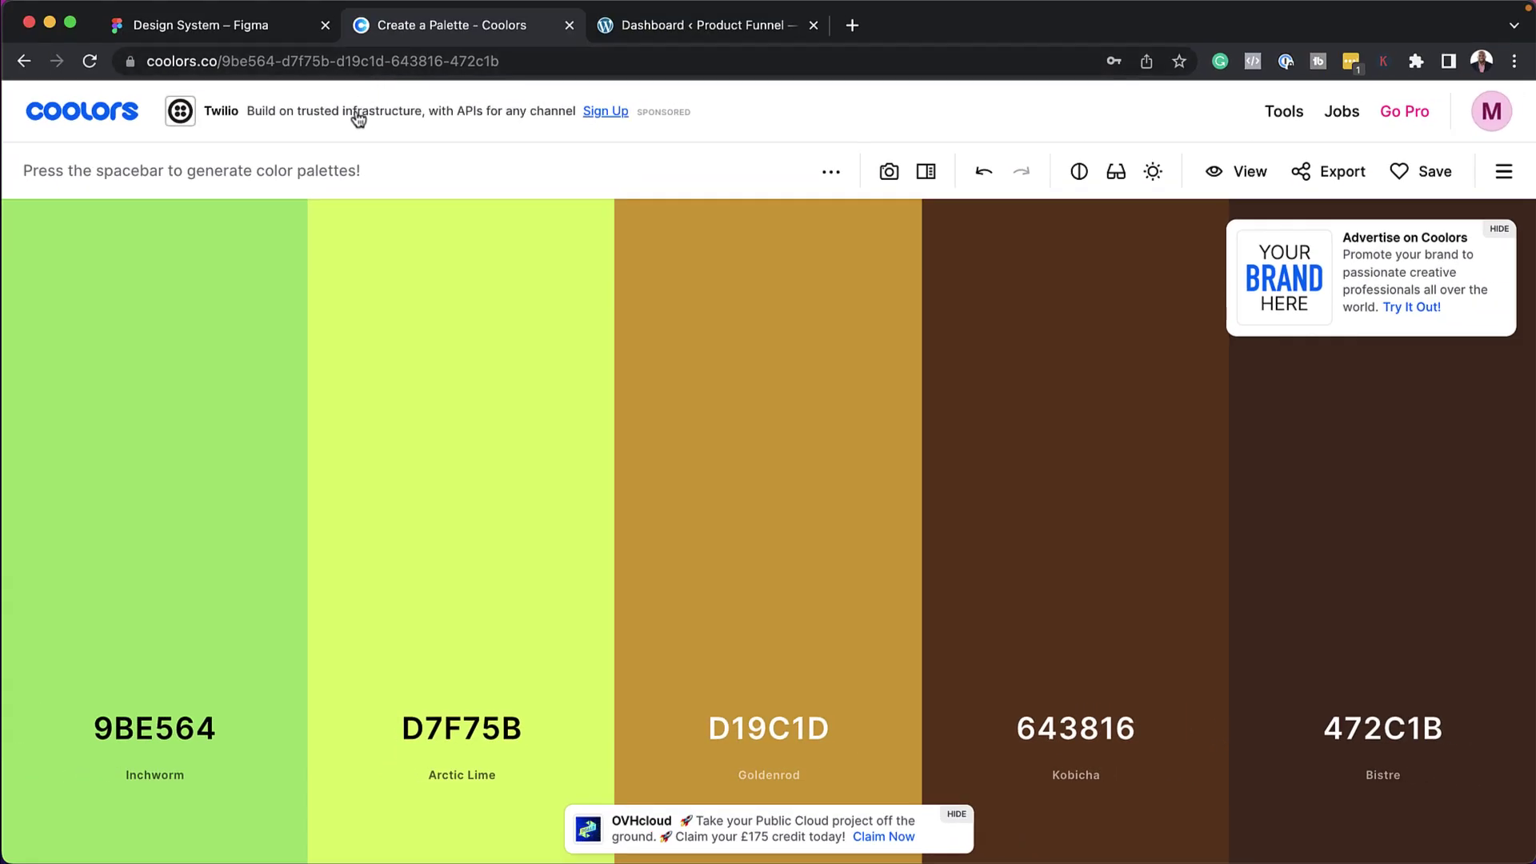
Generate several random Coolors palettes to compare colour options.
mouse_move(622, 640)
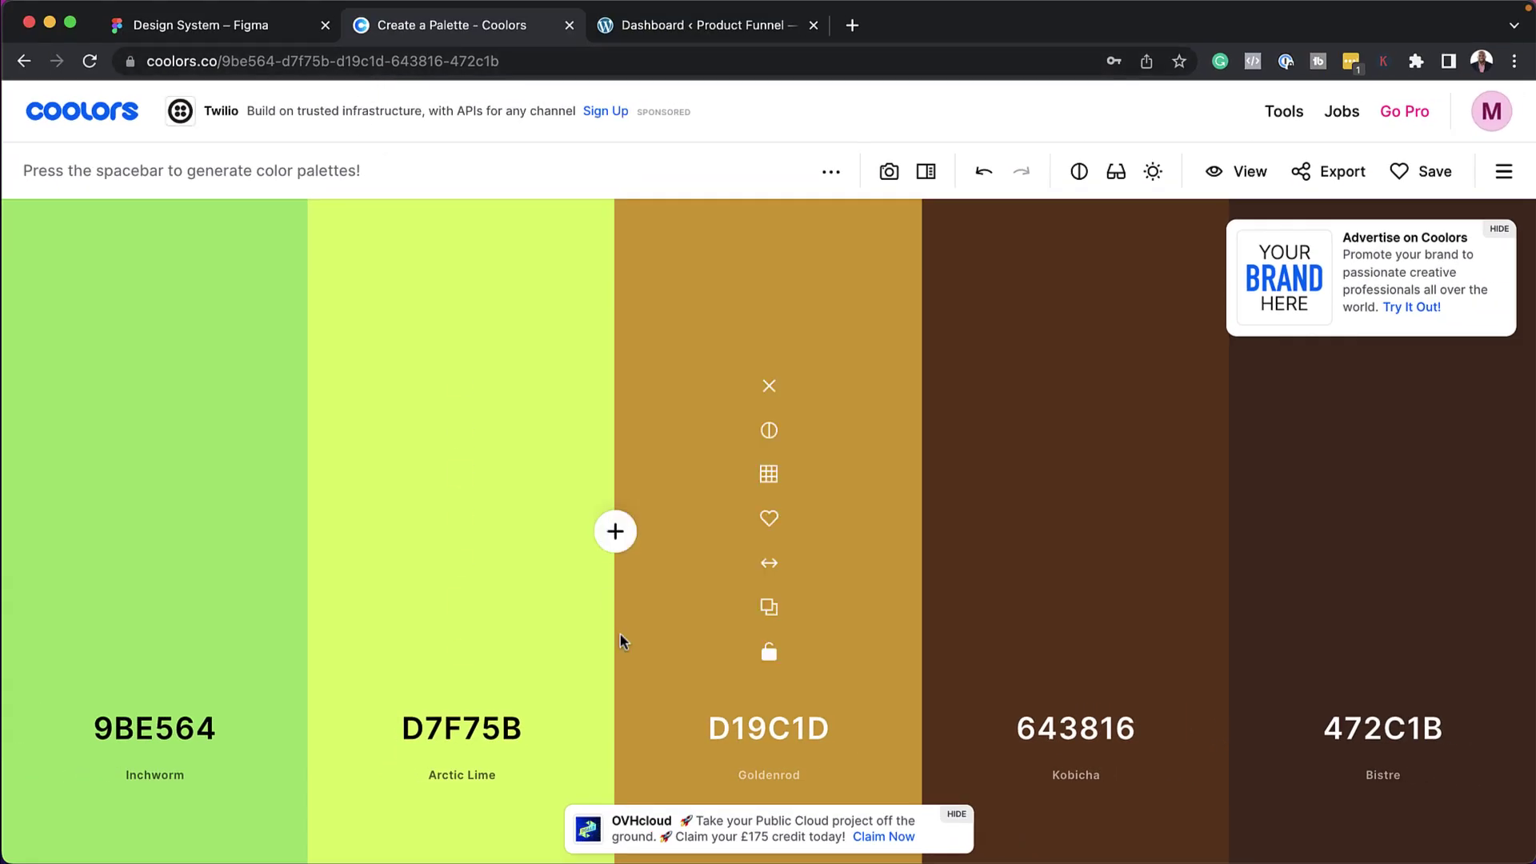
key("space")
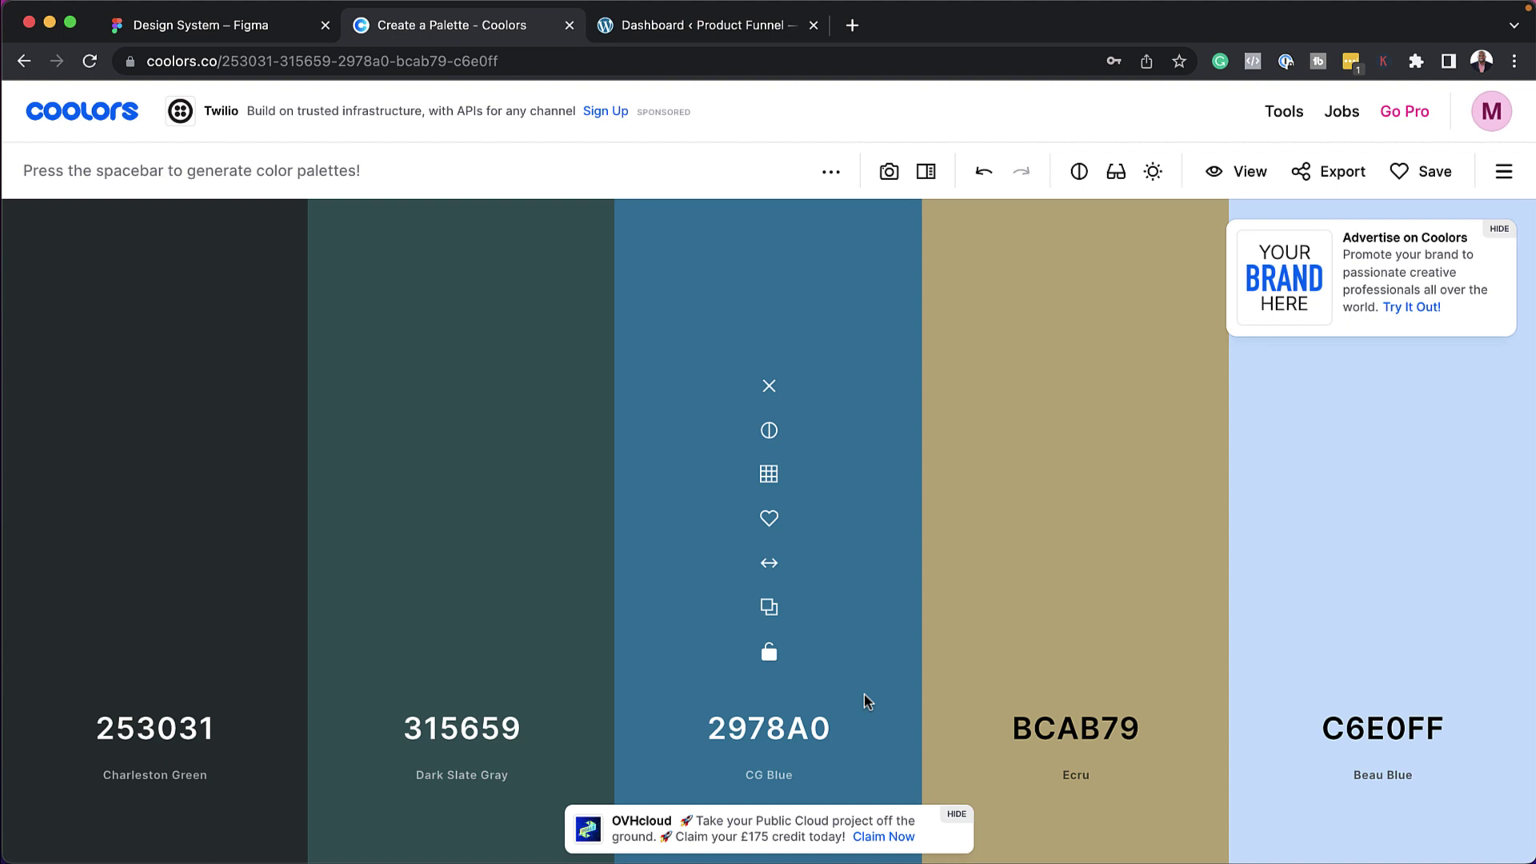
key("space")
key("space")
key("space")
key("space")
key("space")
key("space")
key("space")
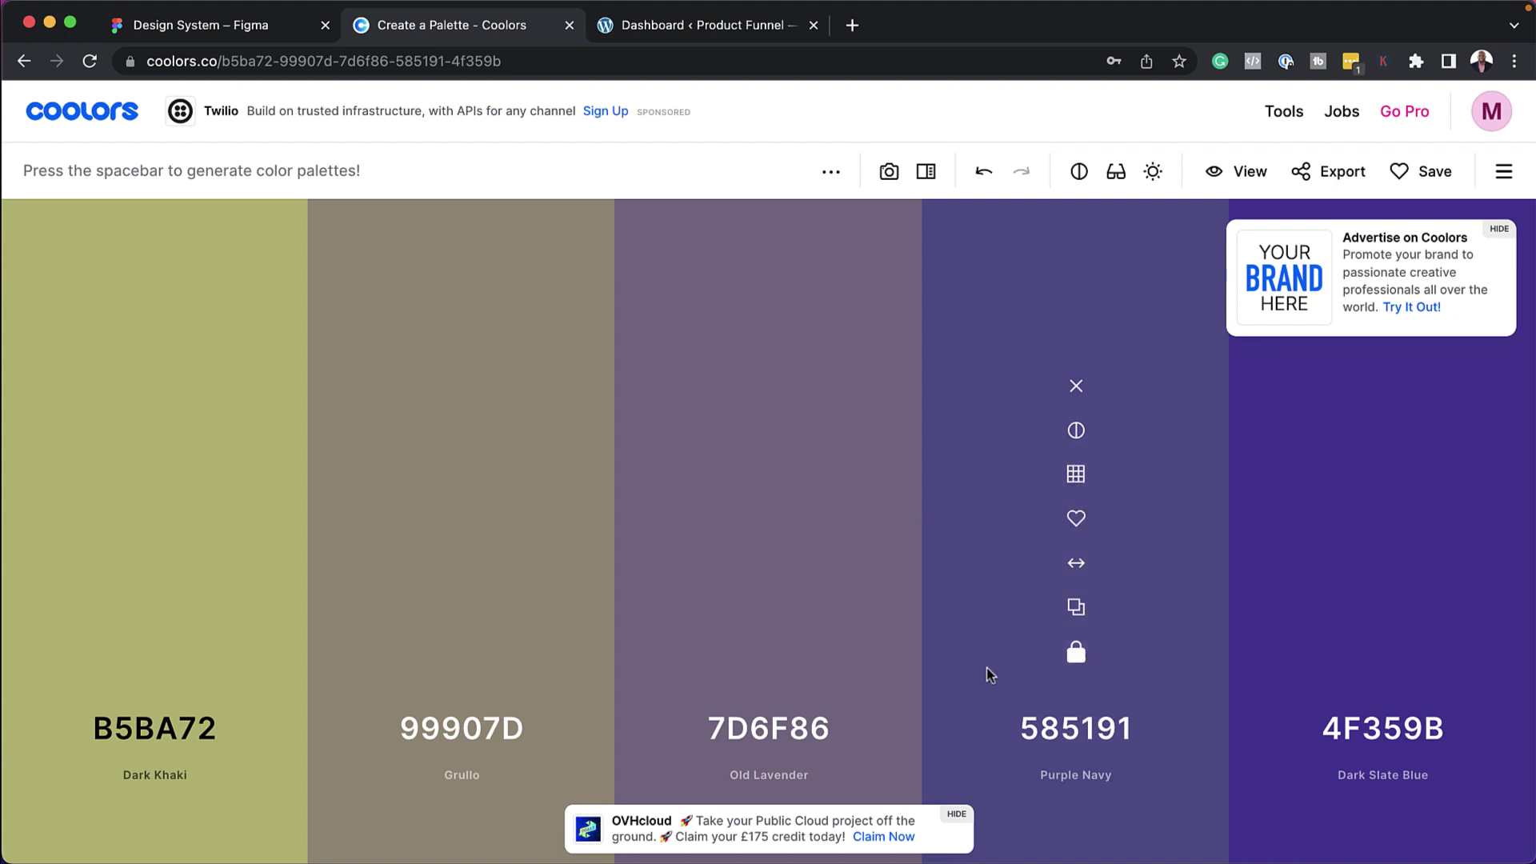
key("space")
key("space")
key("space")
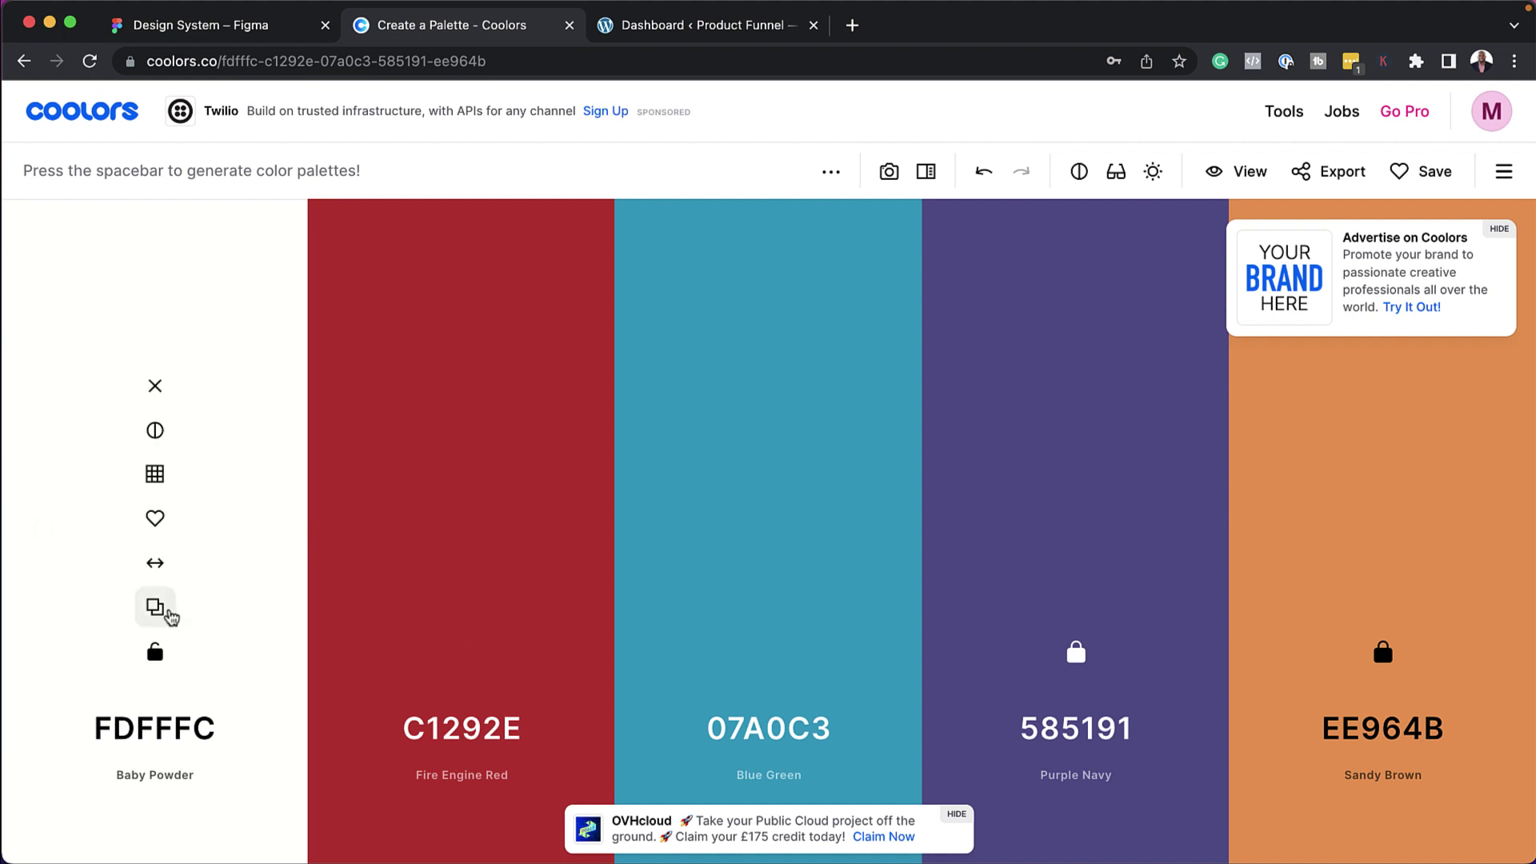
Lock Baby Powder FDFFFC and keep regenerating the unlocked middle colours.
left_click(155, 652)
key("space")
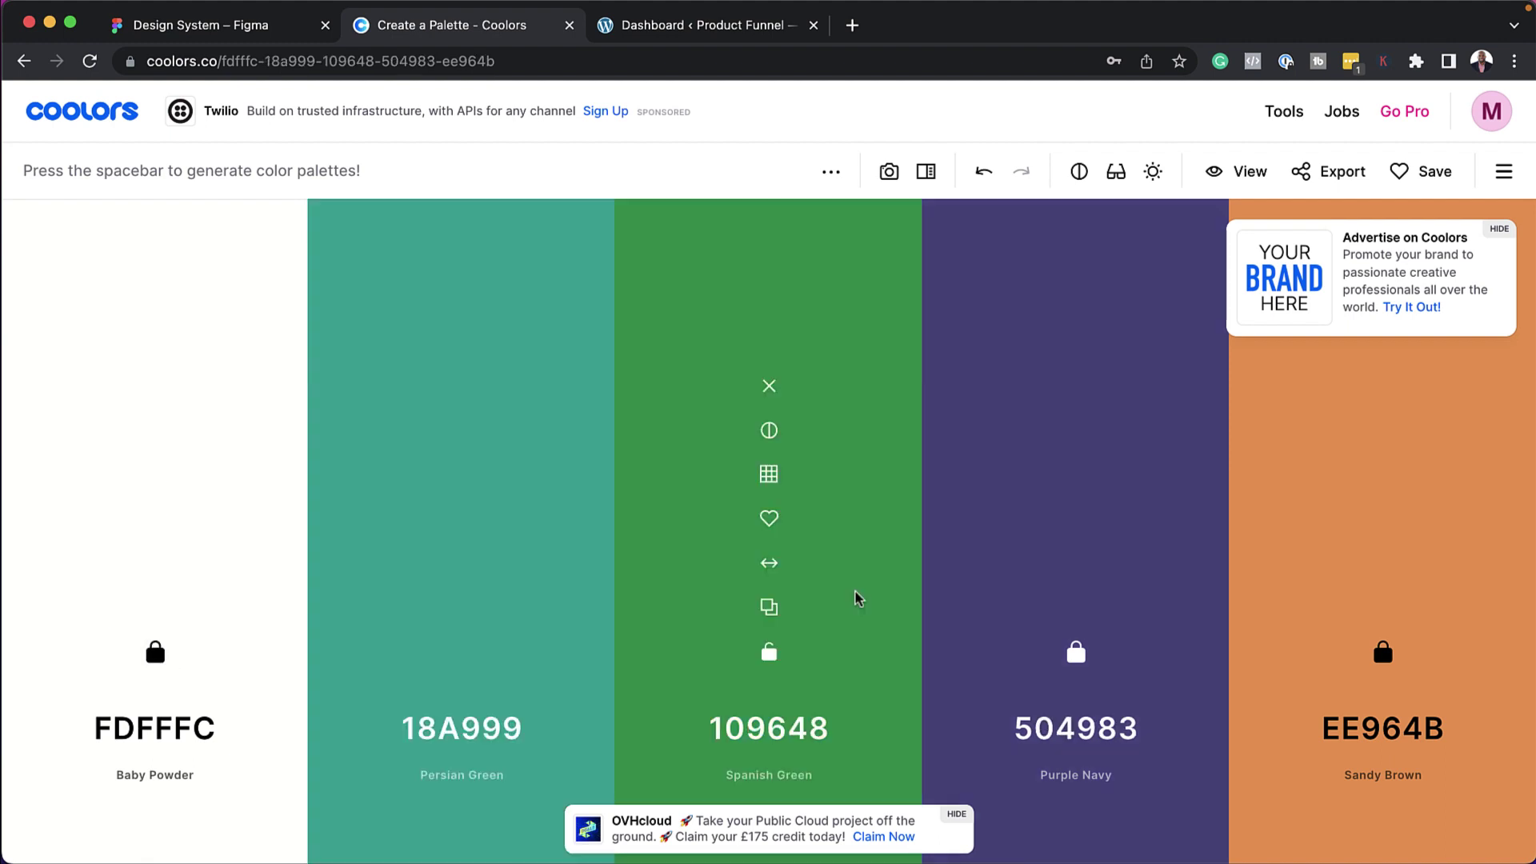
key("space")
key("space")
key("space")
key("space")
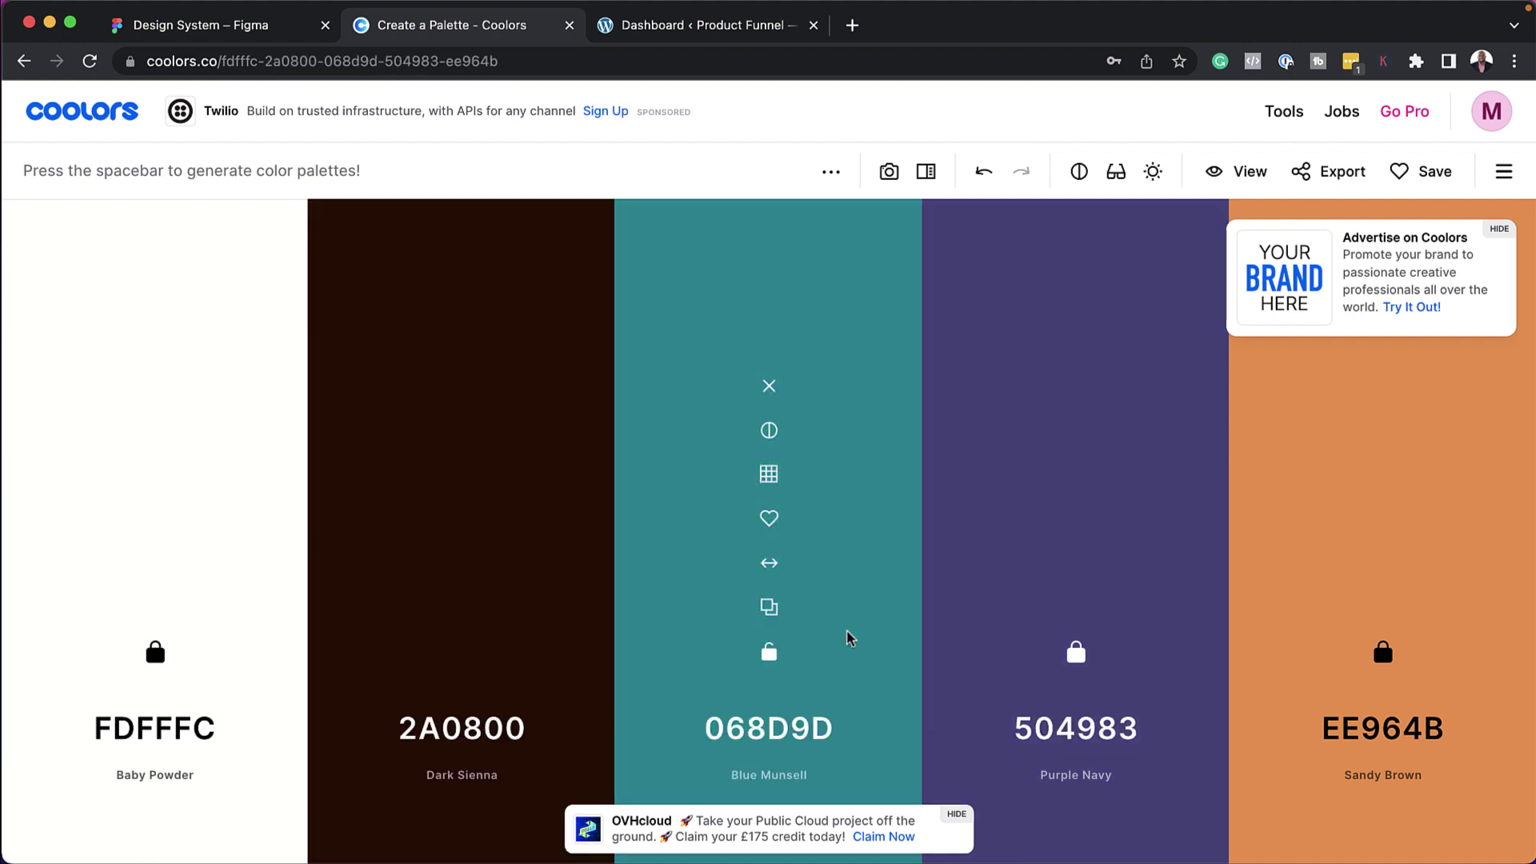
key("space")
key("space")
key("space")
key("space")
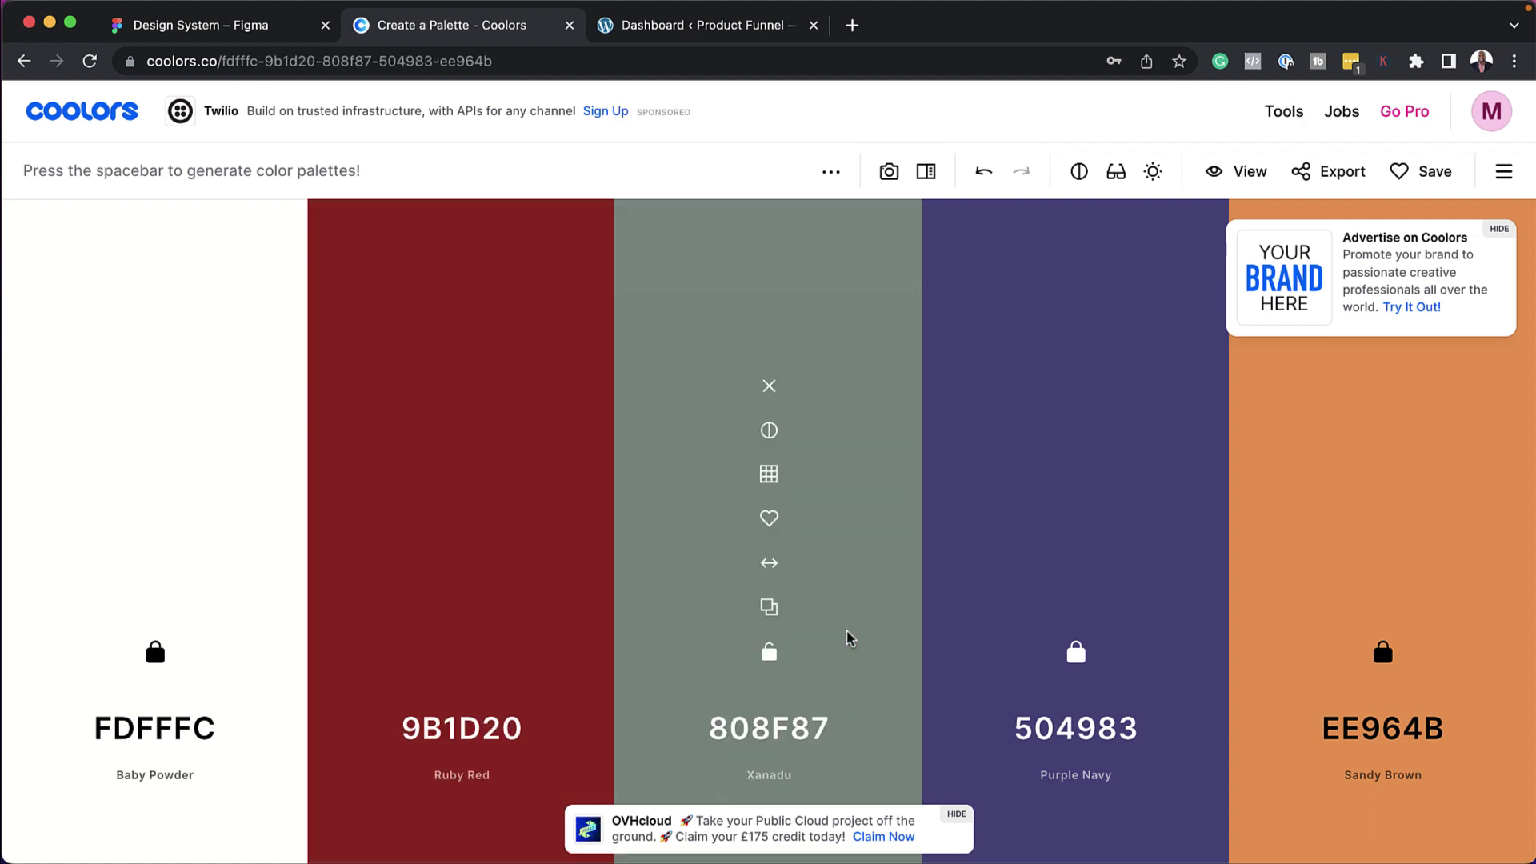
key("space")
key("space")
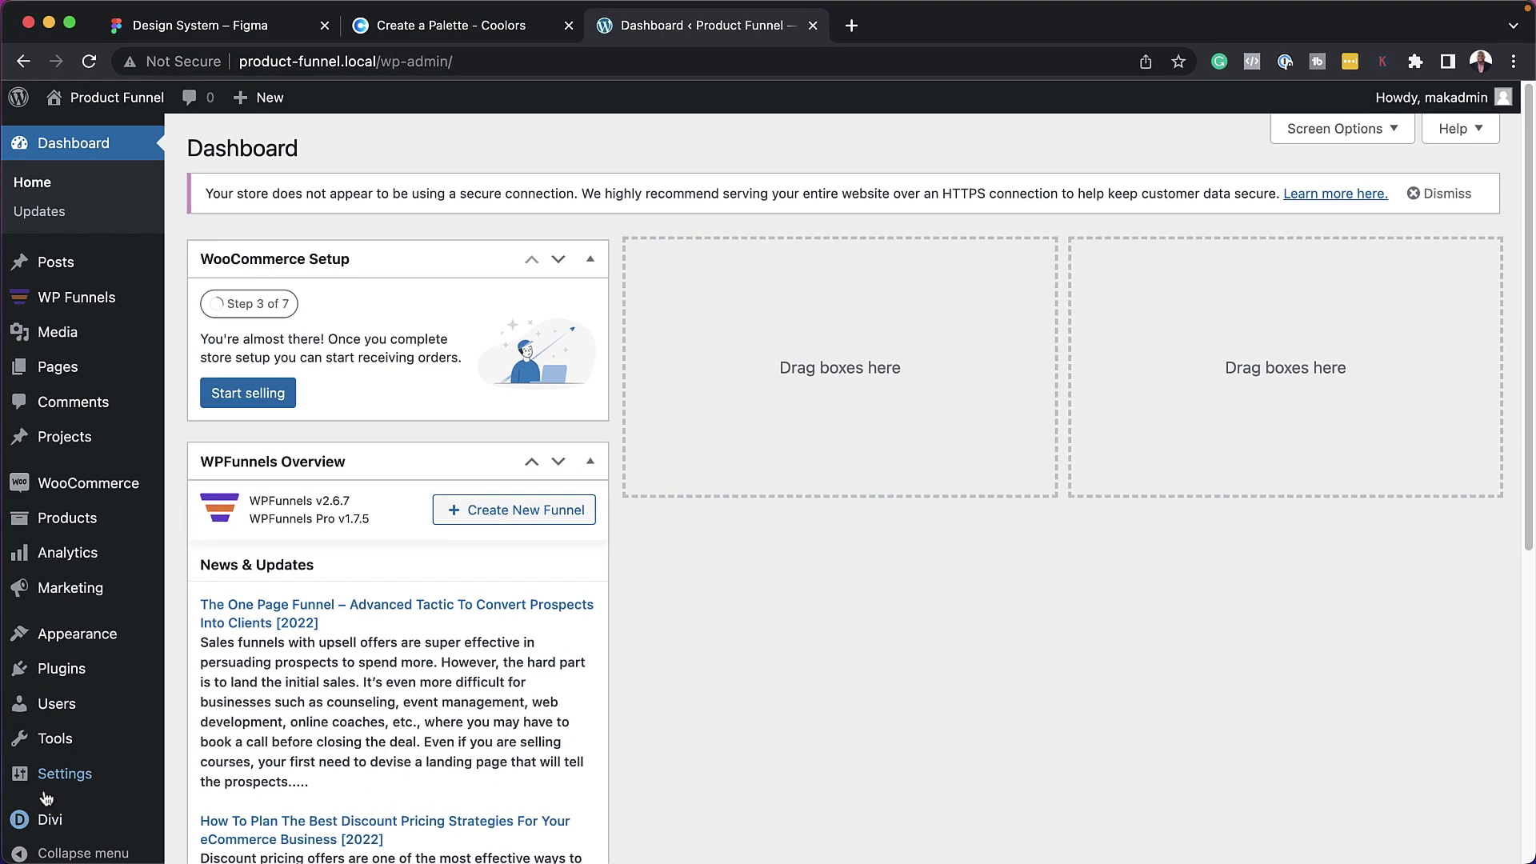
In Divi Theme Options, set the first palette swatch to Sandy Brown #EE964B.
scroll(46, 792, "down", 1)
mouse_move(46, 797)
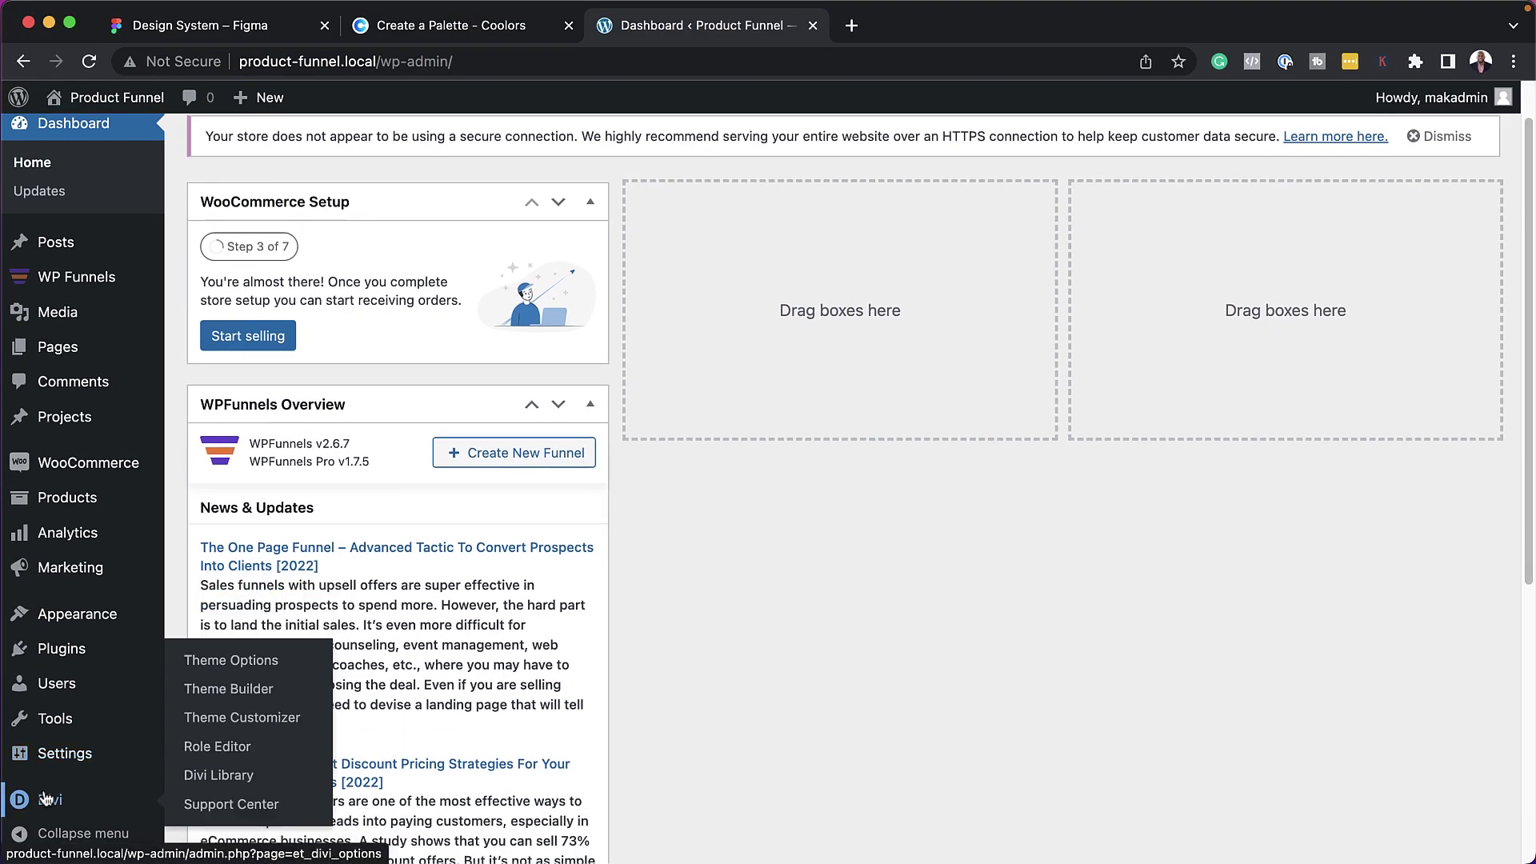
left_click(264, 666)
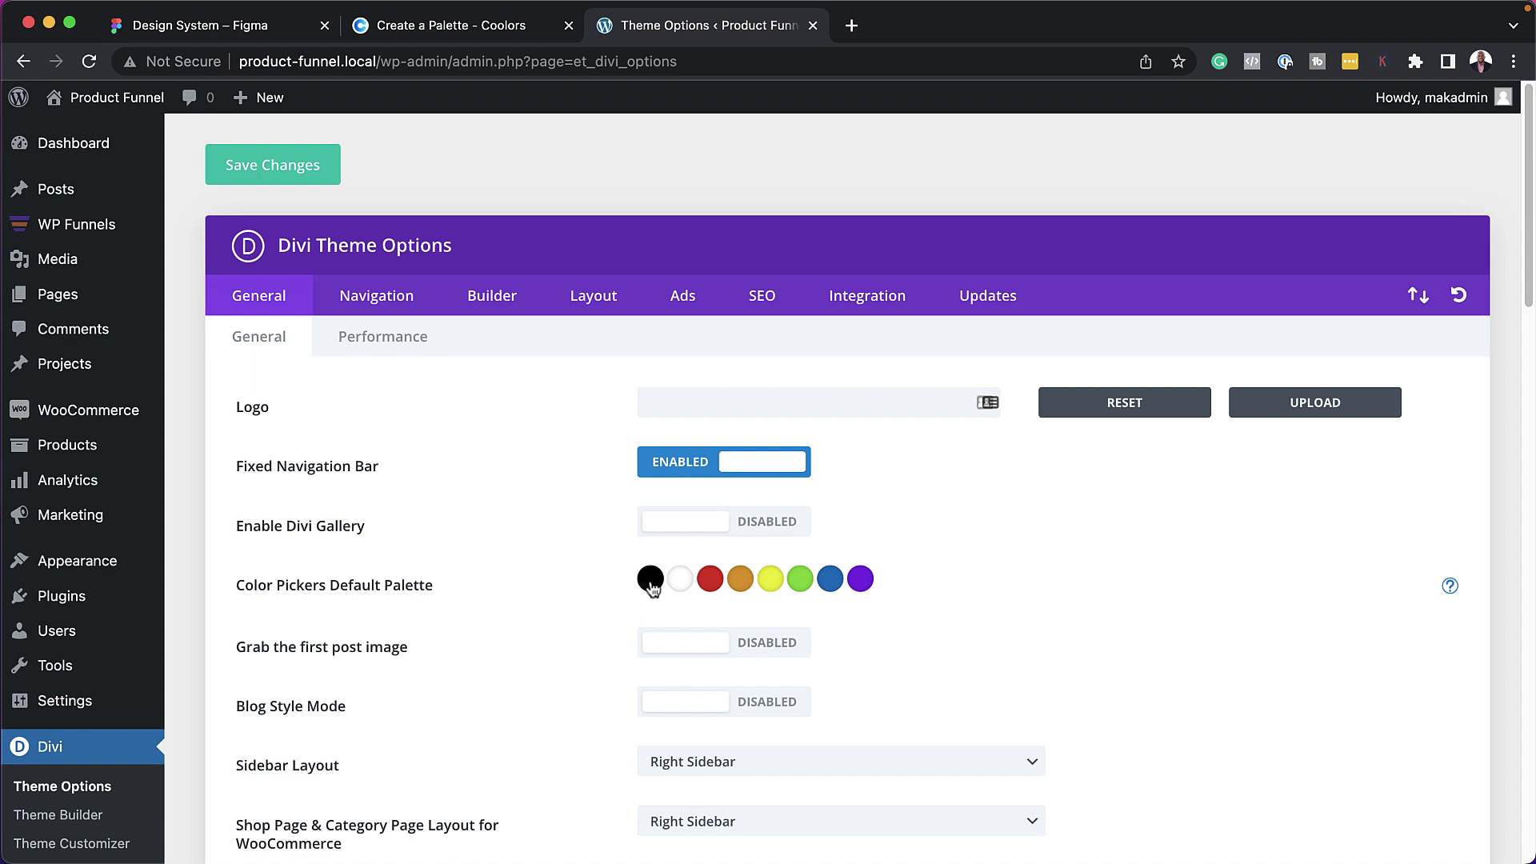
left_click(438, 24)
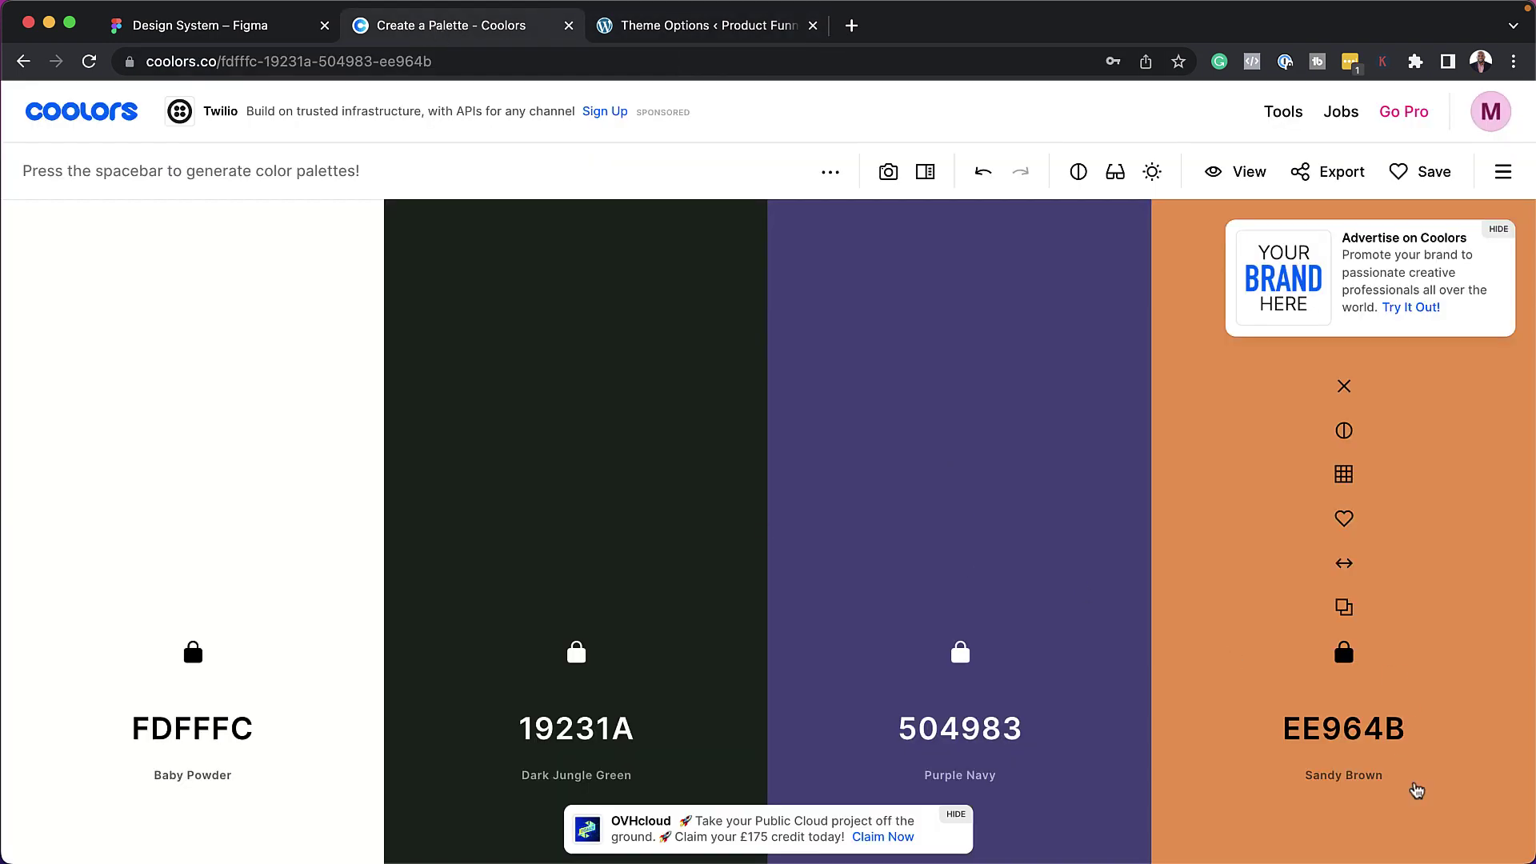
left_click(1345, 608)
left_click(746, 32)
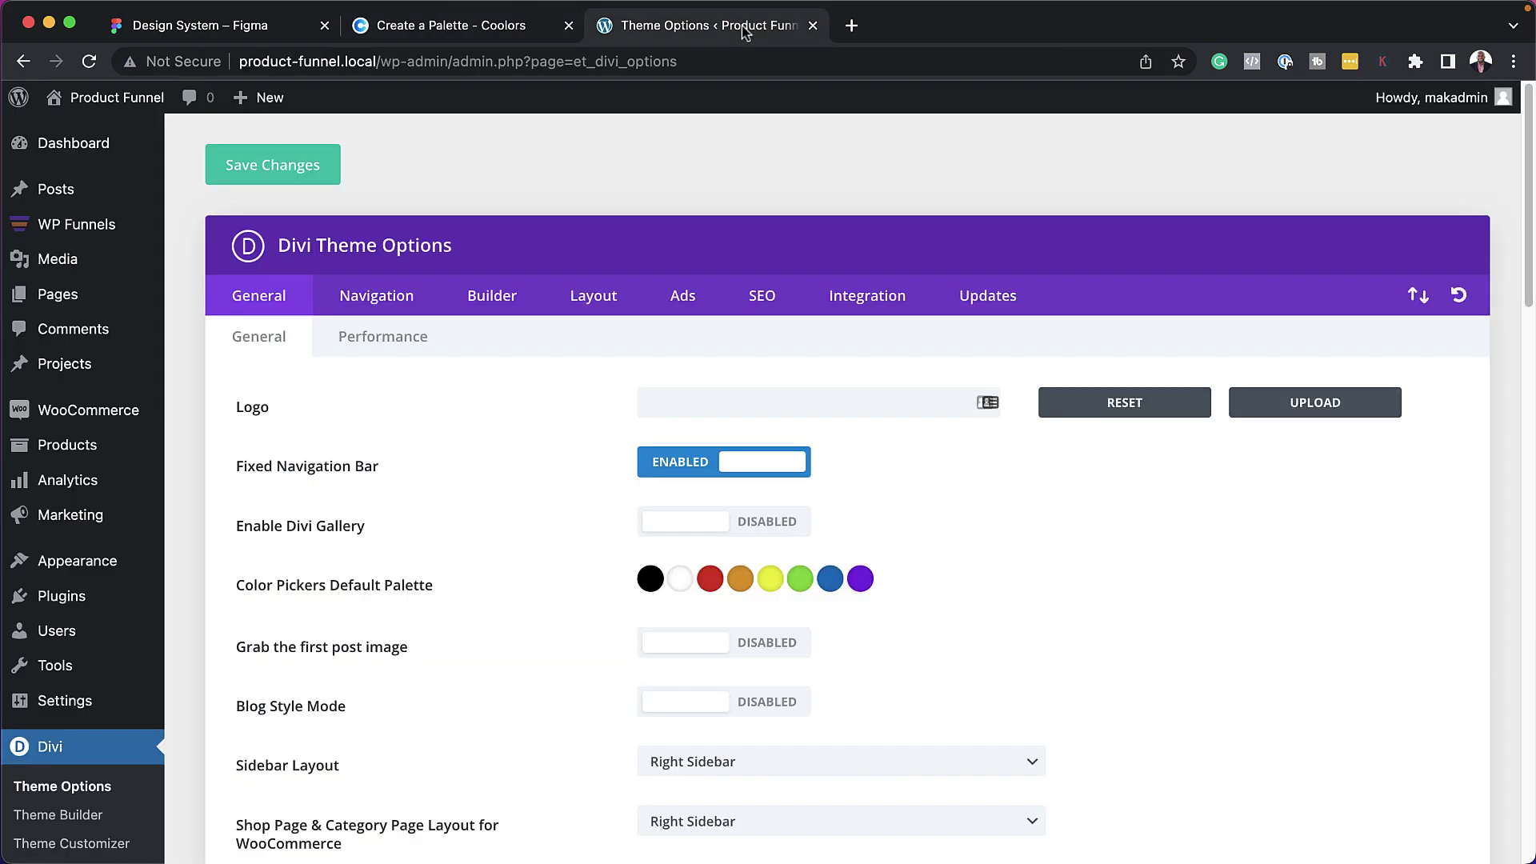
left_click(650, 581)
left_click(720, 623)
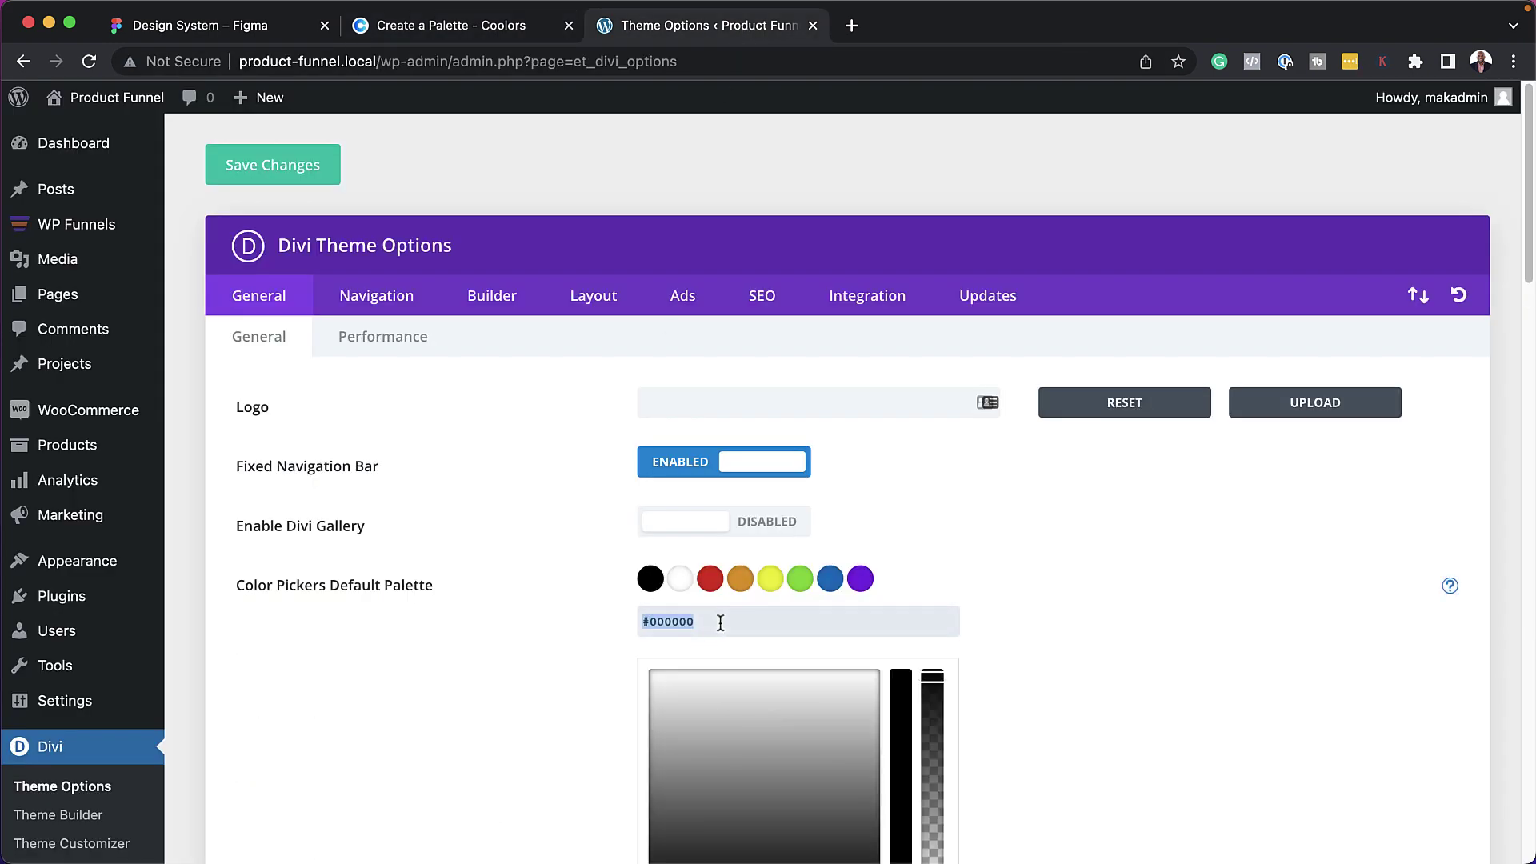
left_click(977, 634)
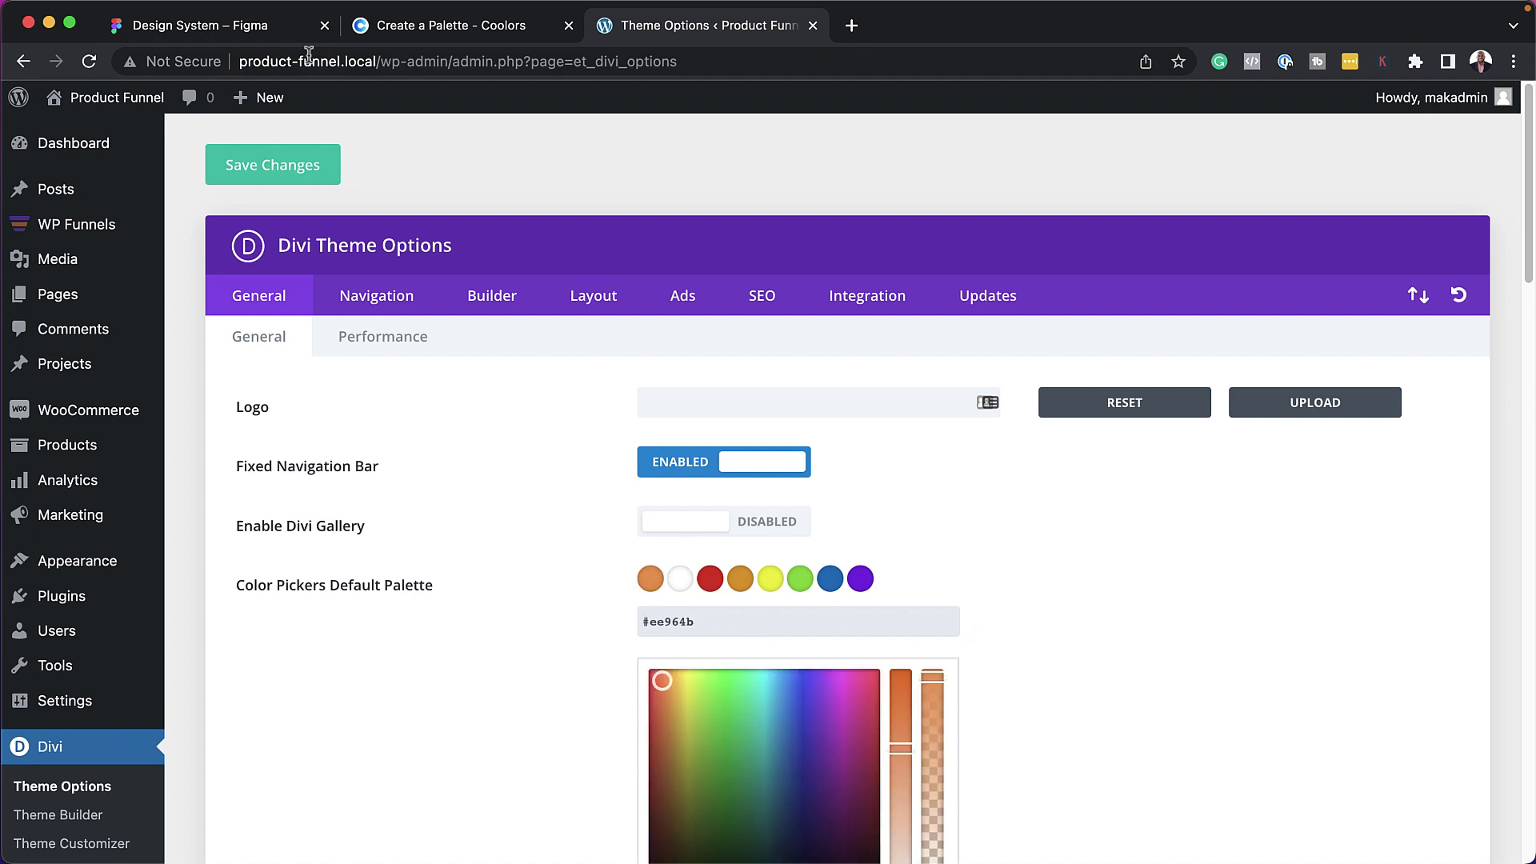
Set the second palette swatch to Purple Navy #504983 copied from Coolors.
left_click(504, 30)
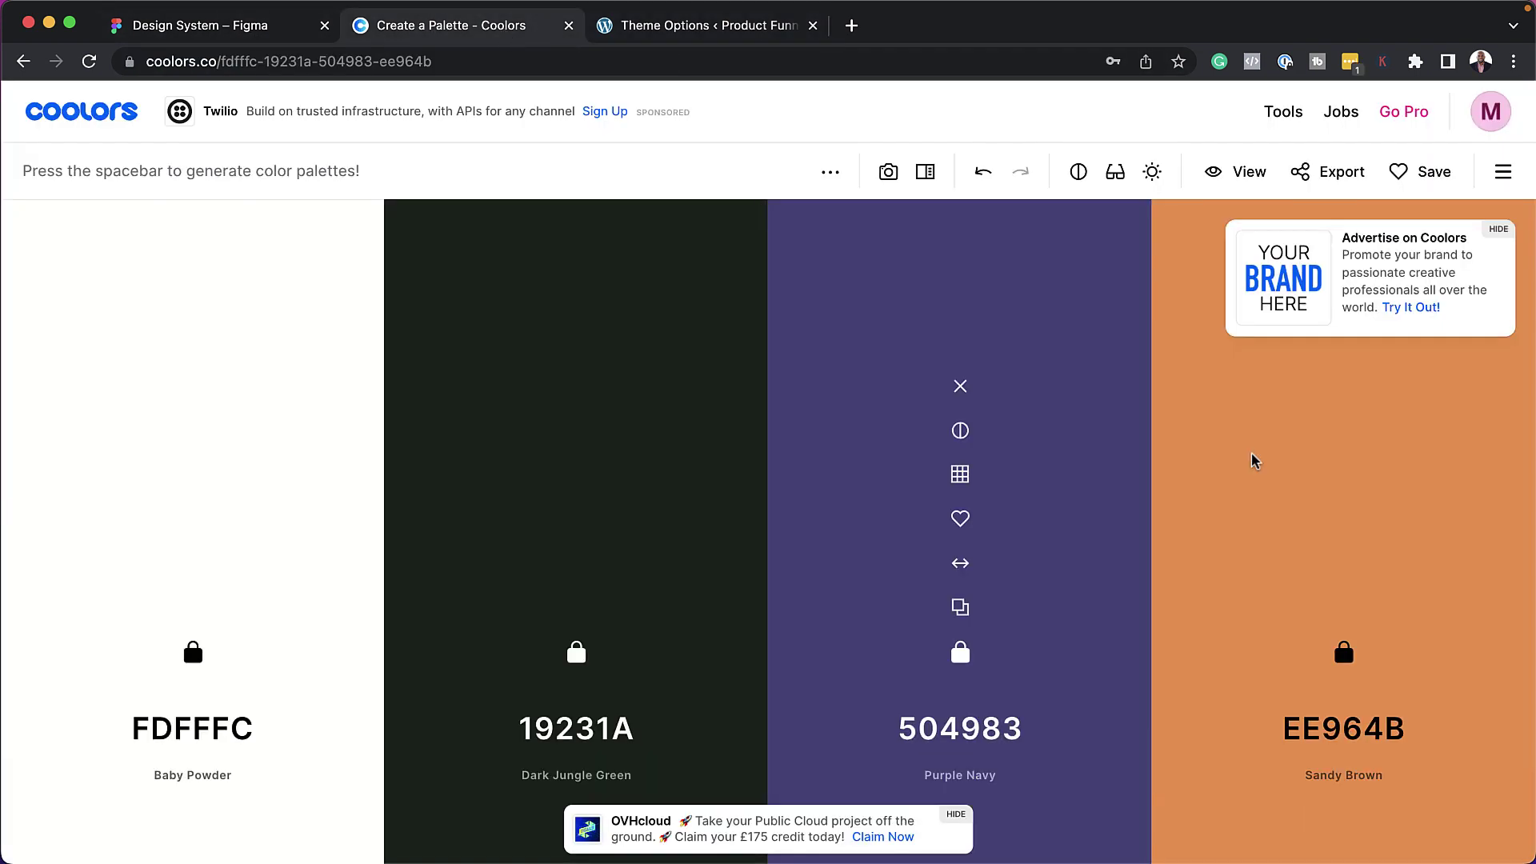
left_click(961, 609)
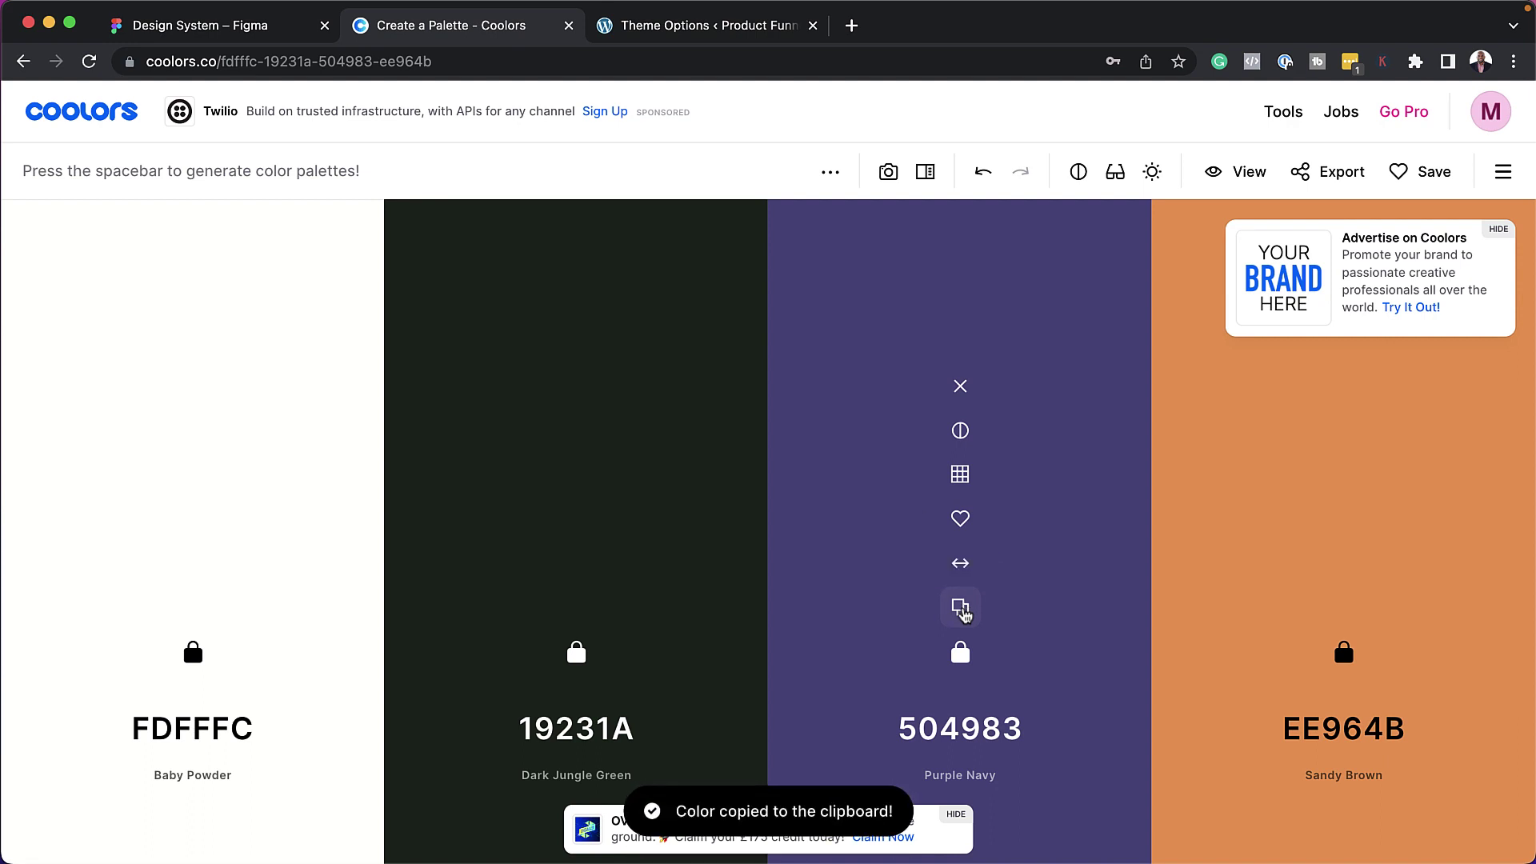
left_click(693, 27)
left_click(696, 588)
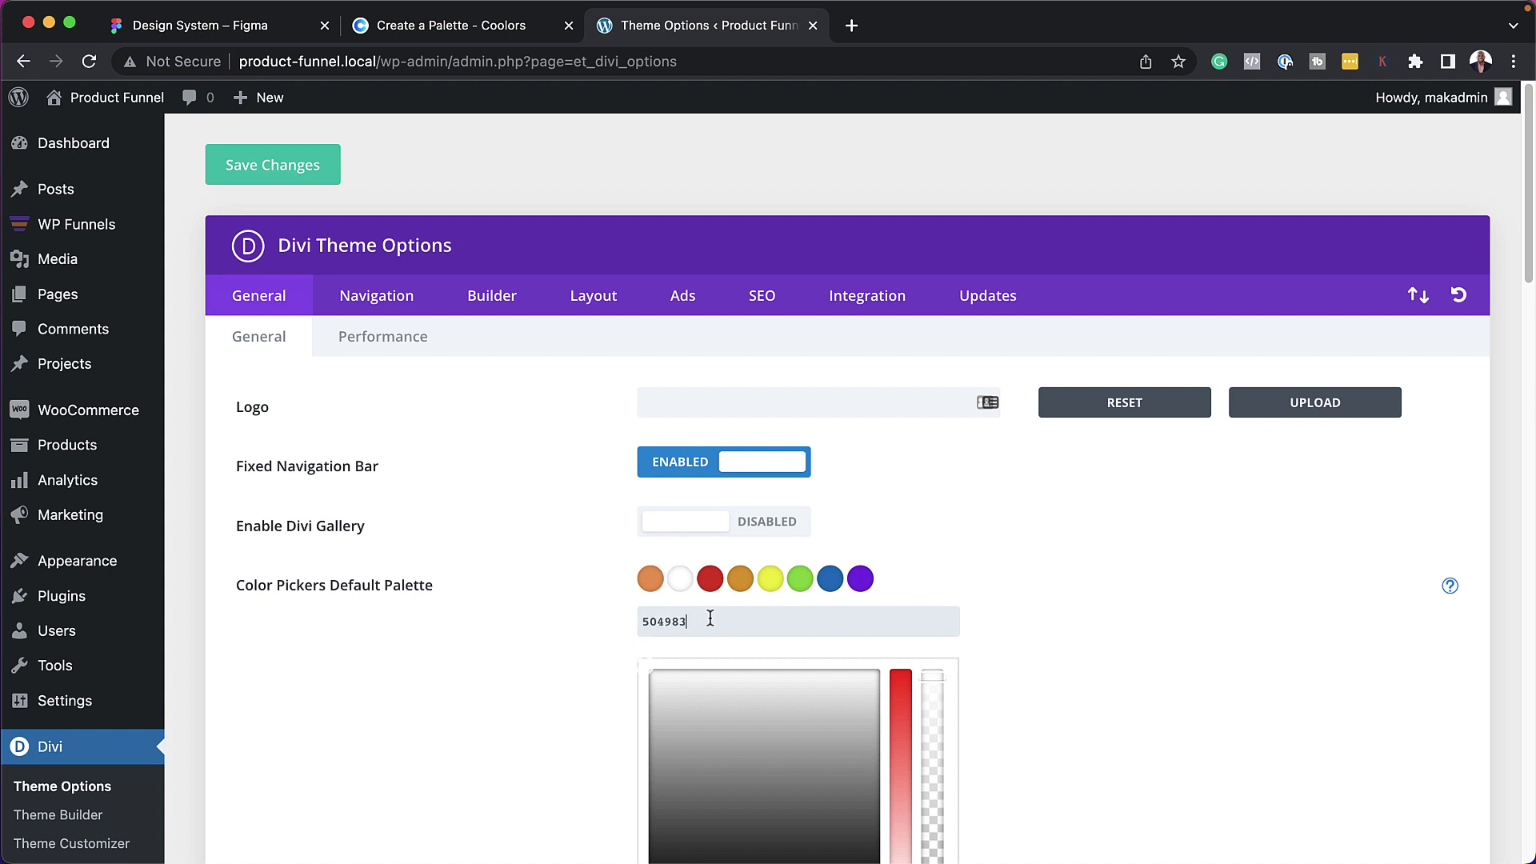
scroll(1061, 692, "down", 20)
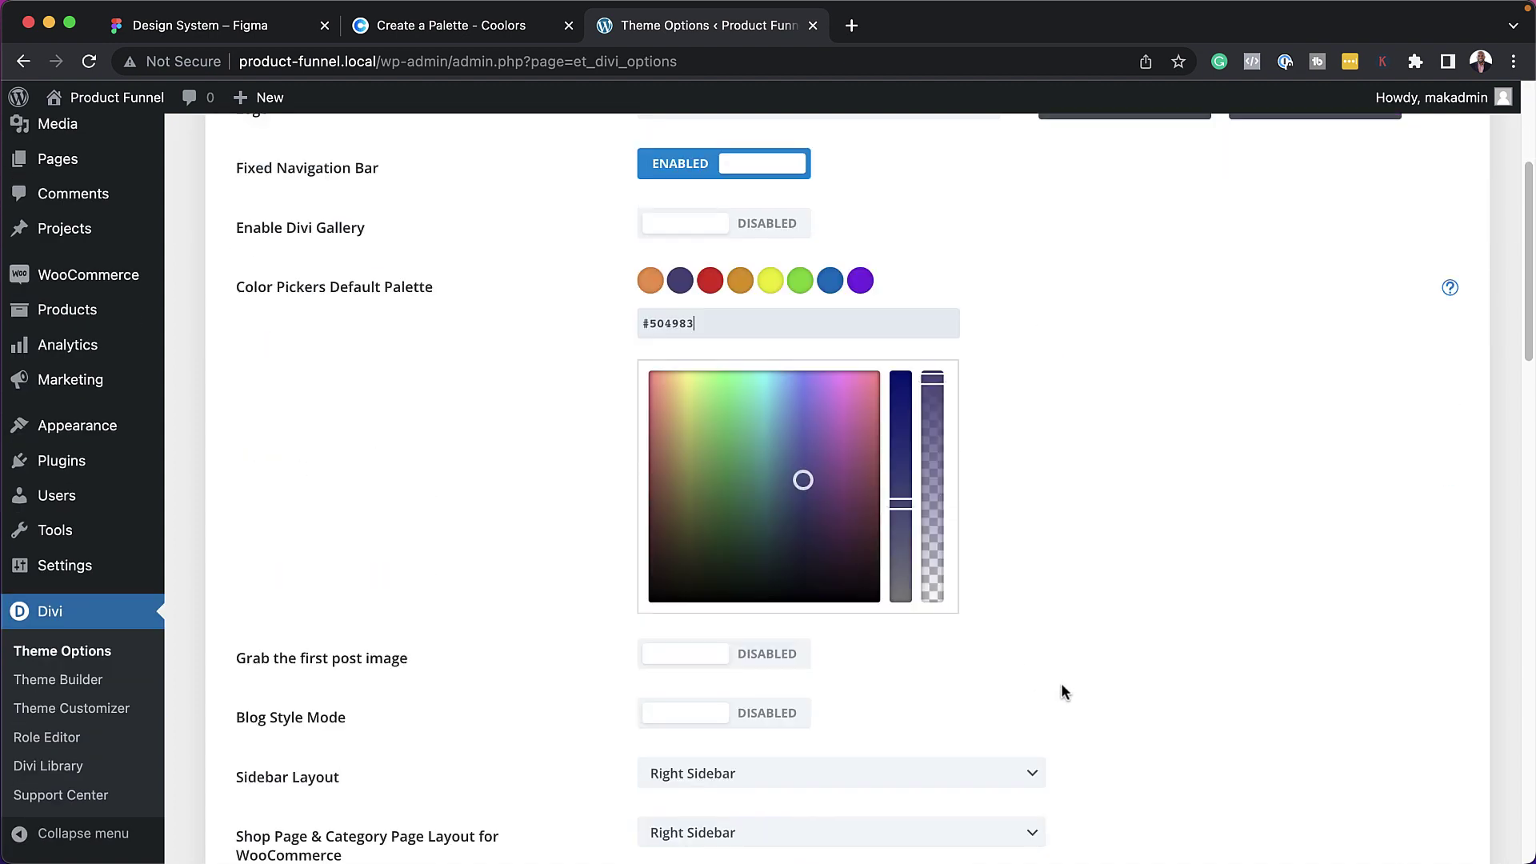
scroll(1060, 683, "down", 5)
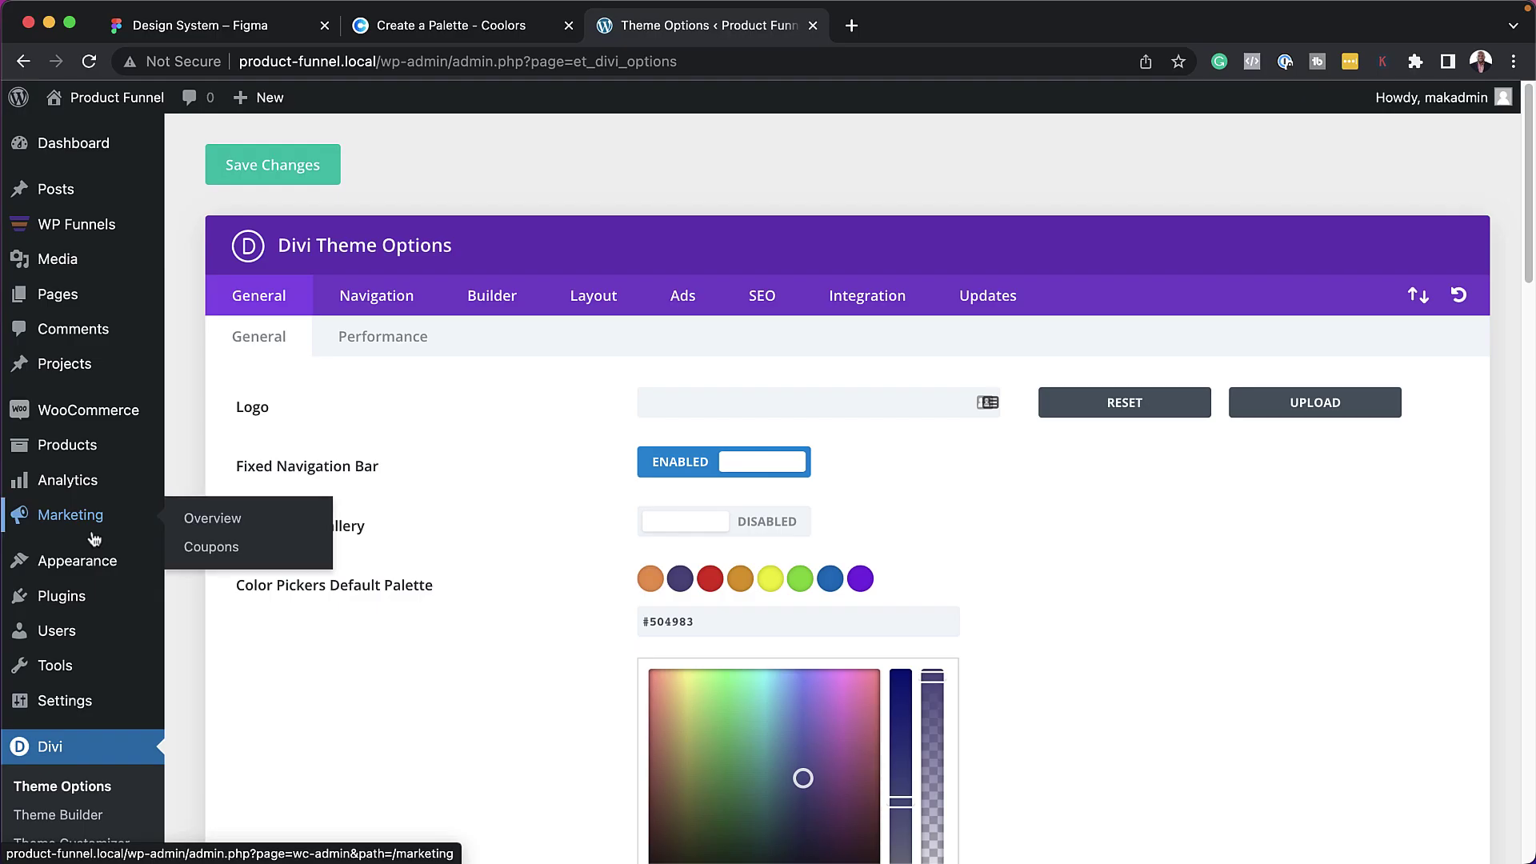
Add a new page titled 'Style' and load it in the Divi Builder.
mouse_move(151, 295)
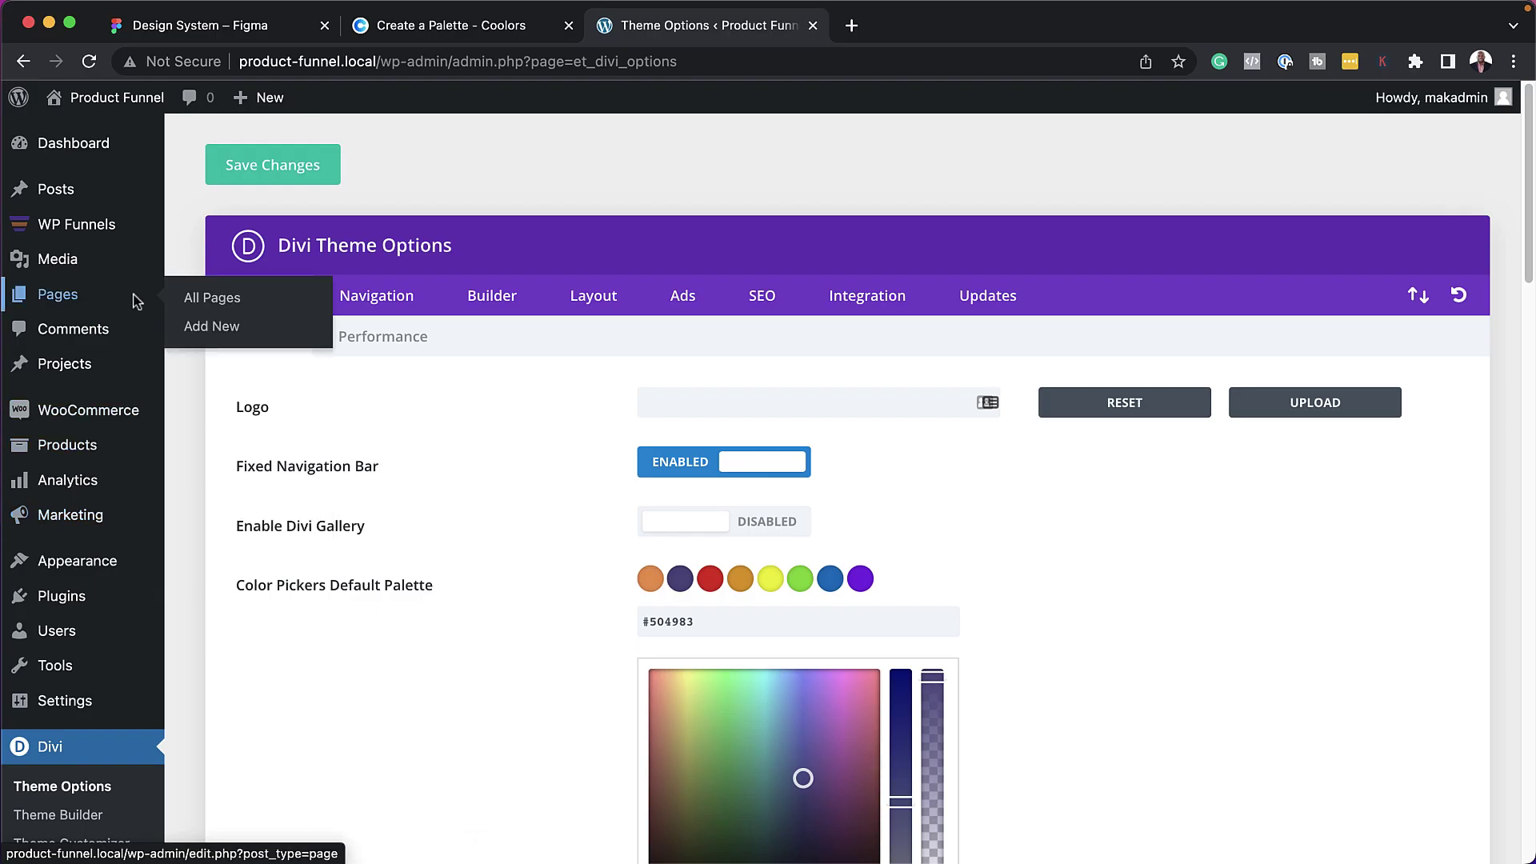
left_click(210, 335)
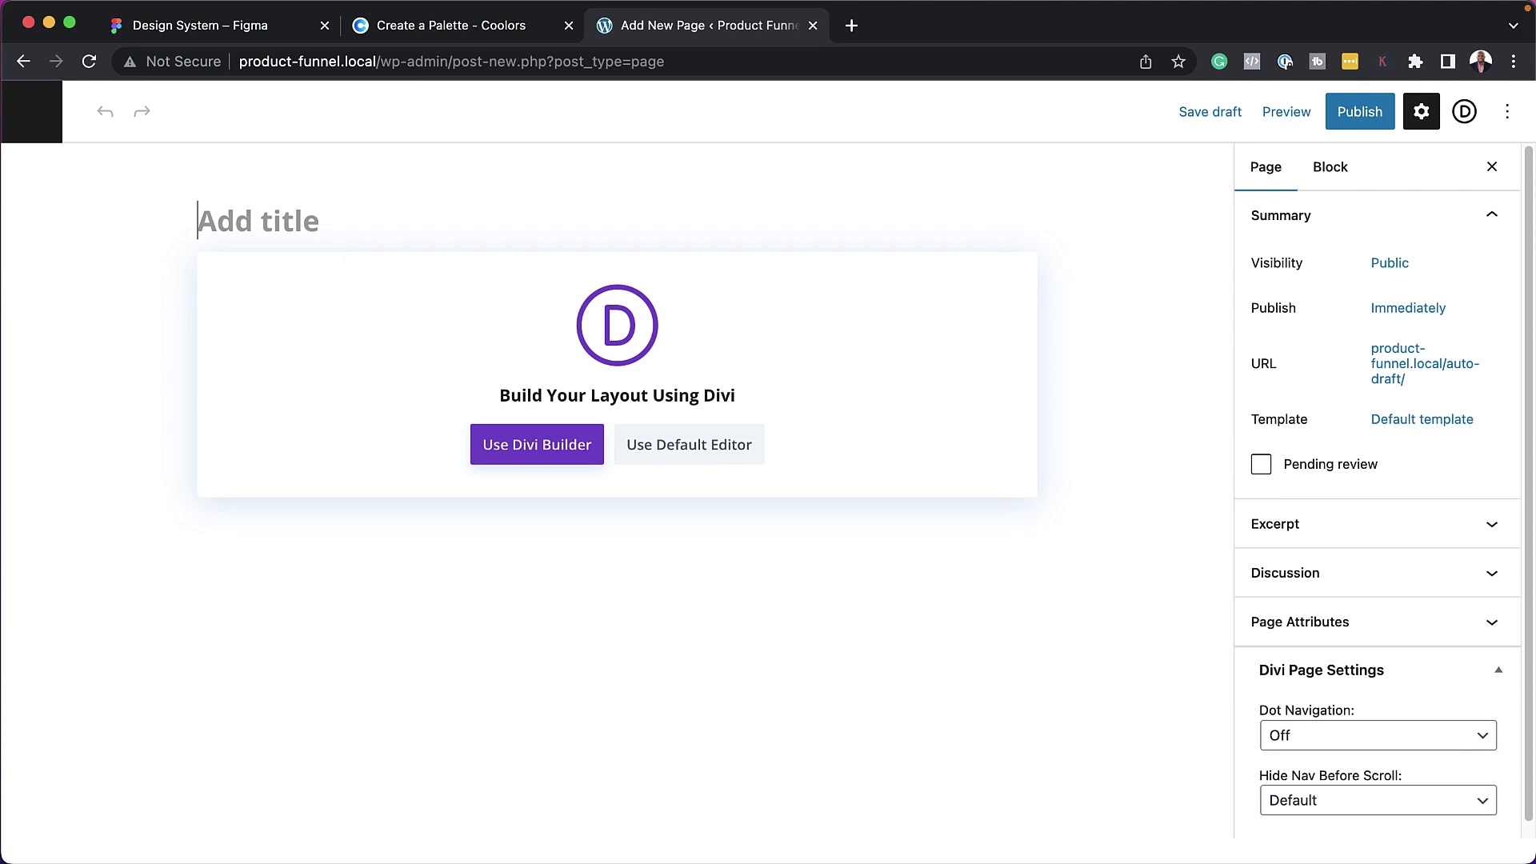
type("Style")
left_click(550, 448)
left_click(549, 448)
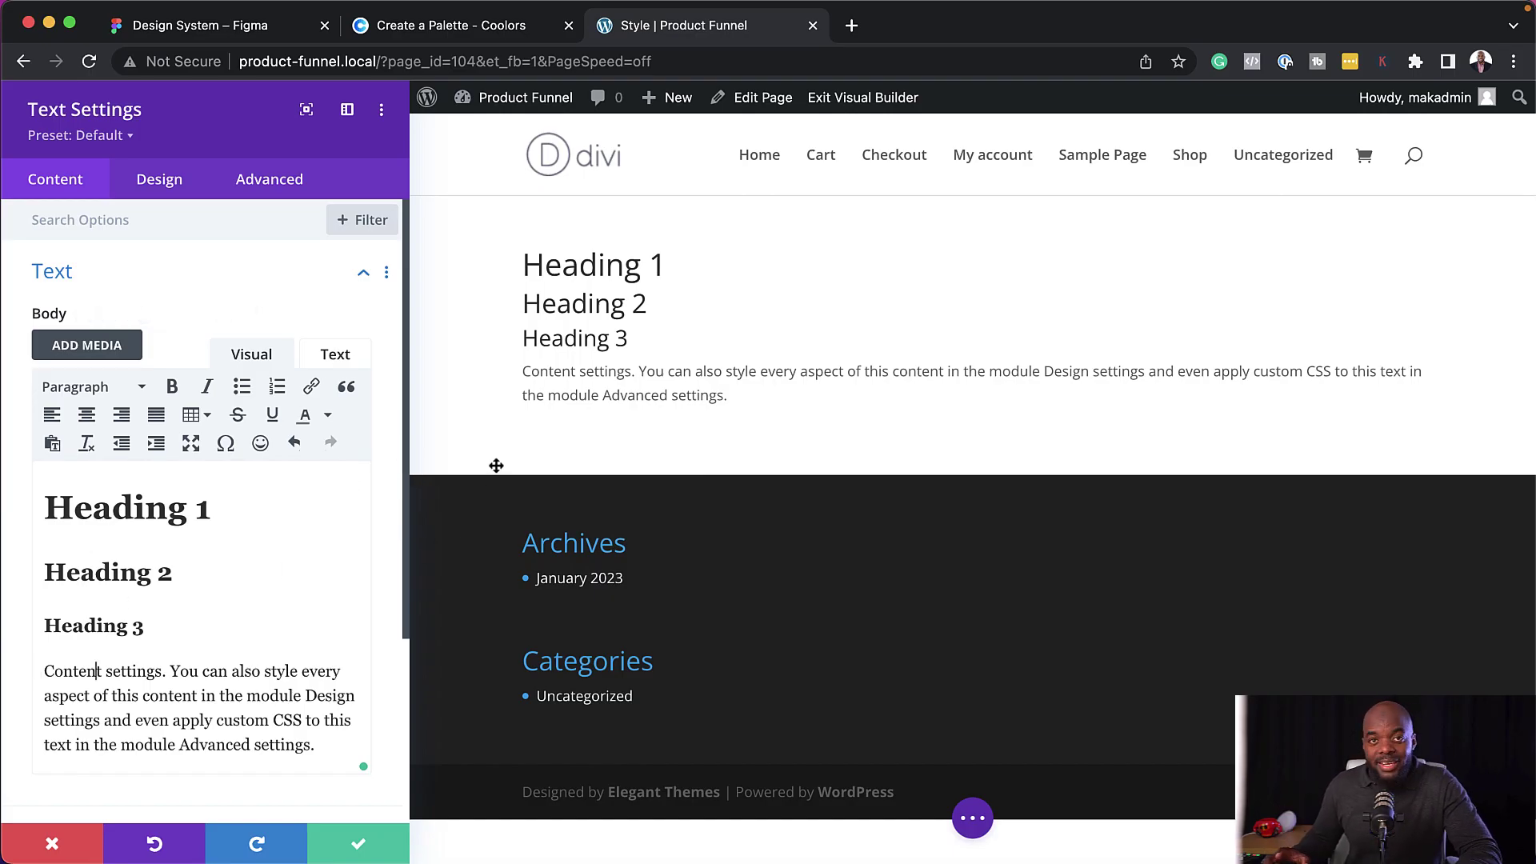
Set the text module's Heading 1 font to Poppins with Bold weight.
left_click(161, 184)
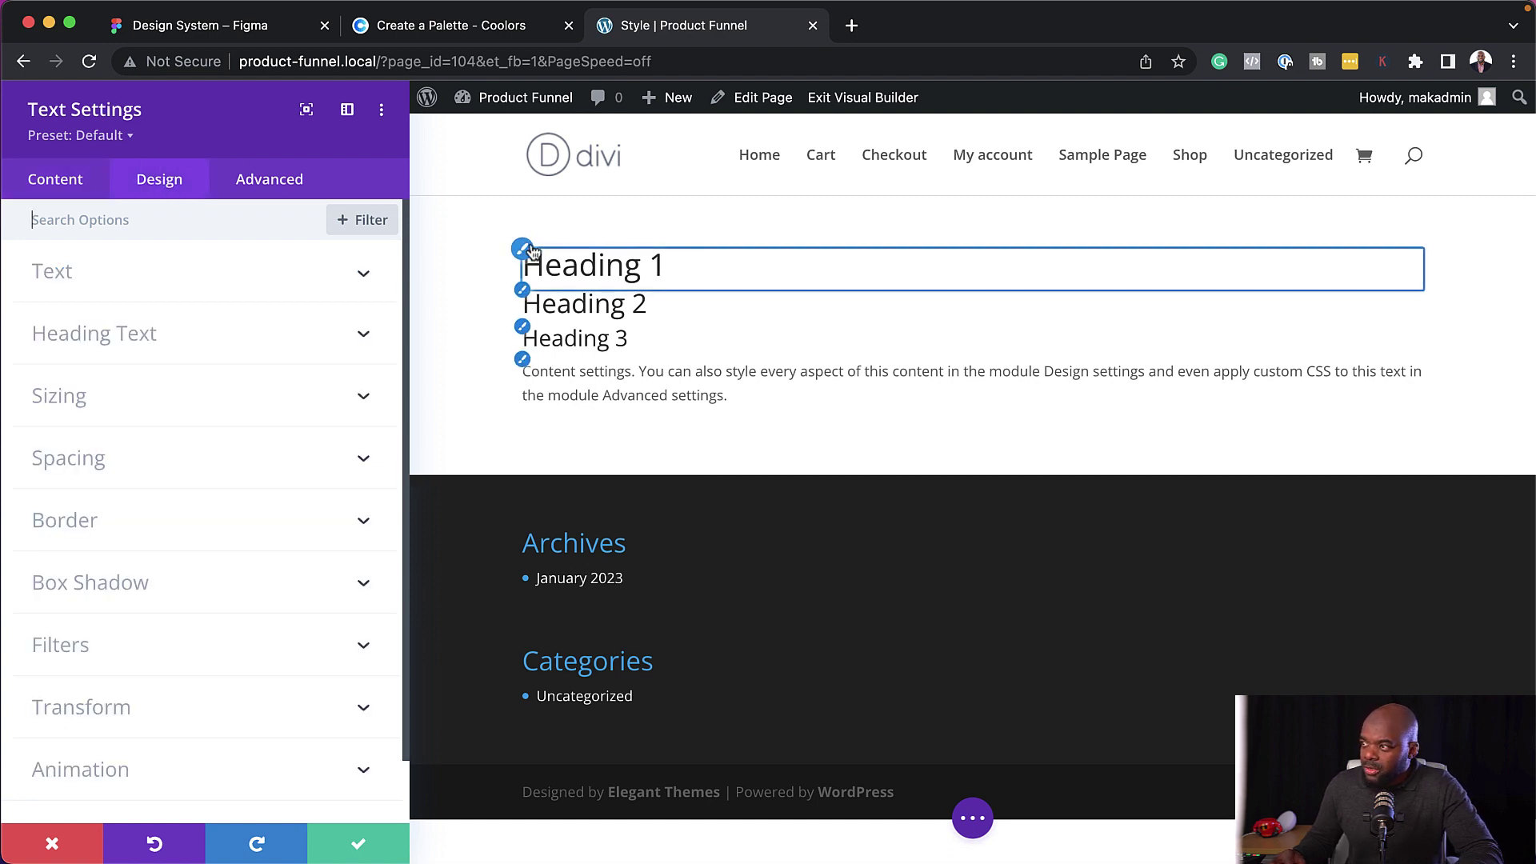
scroll(200, 400, "down", 1)
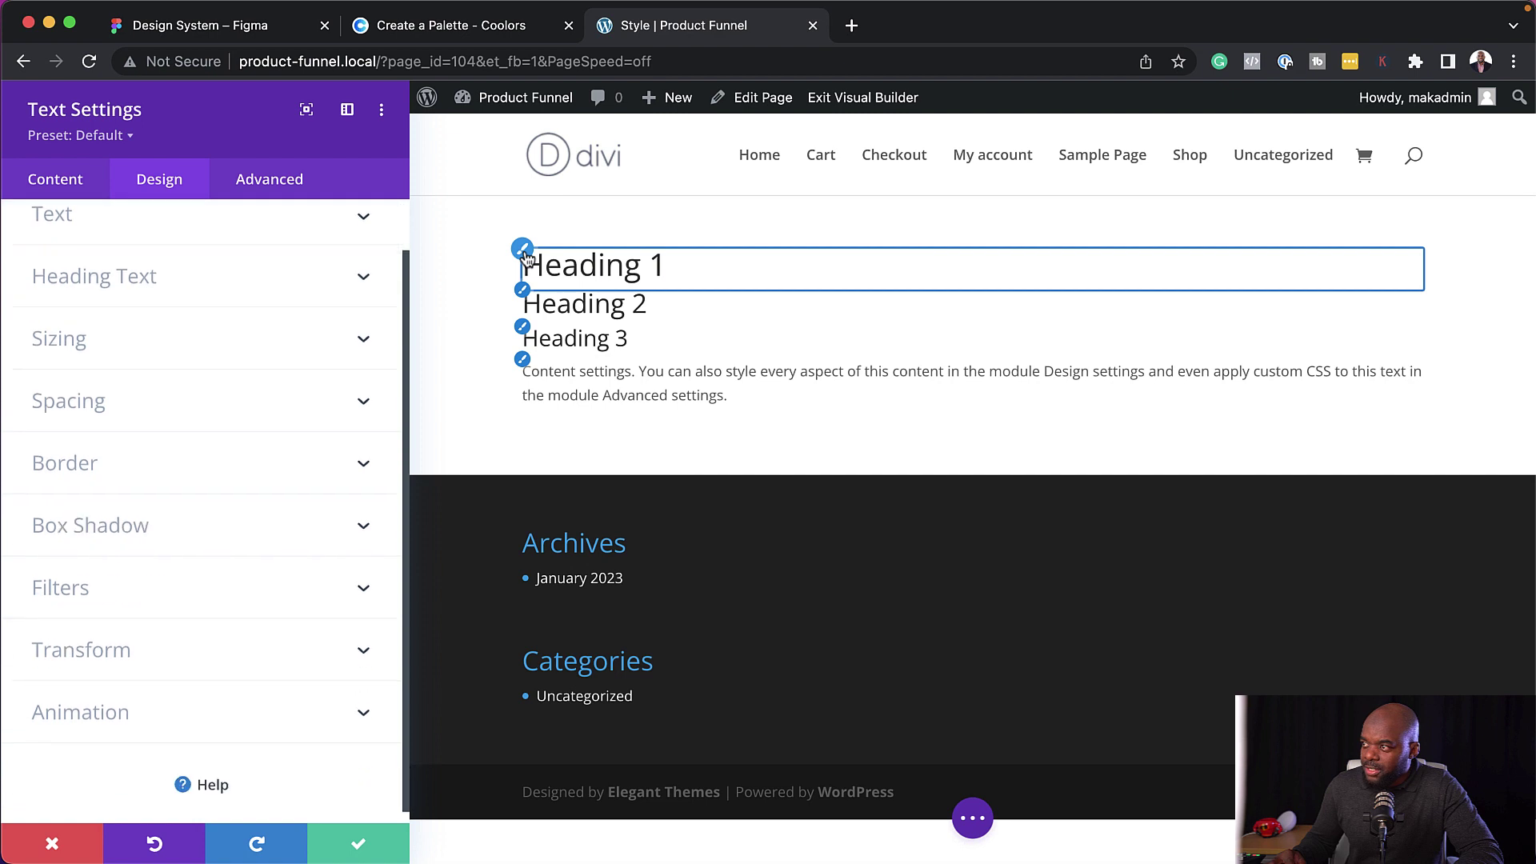
left_click(160, 262)
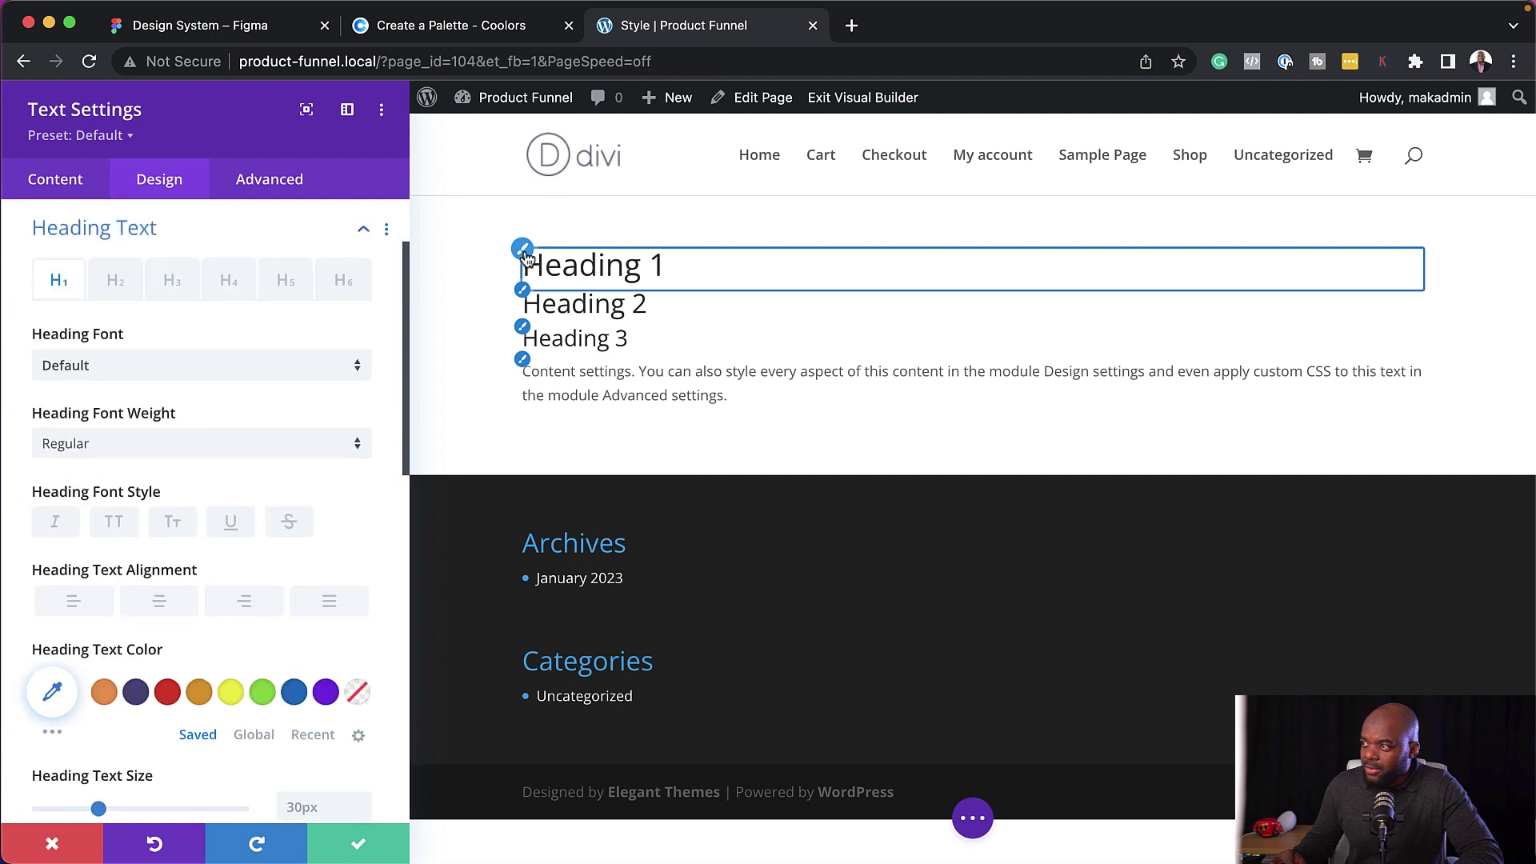
left_click(216, 369)
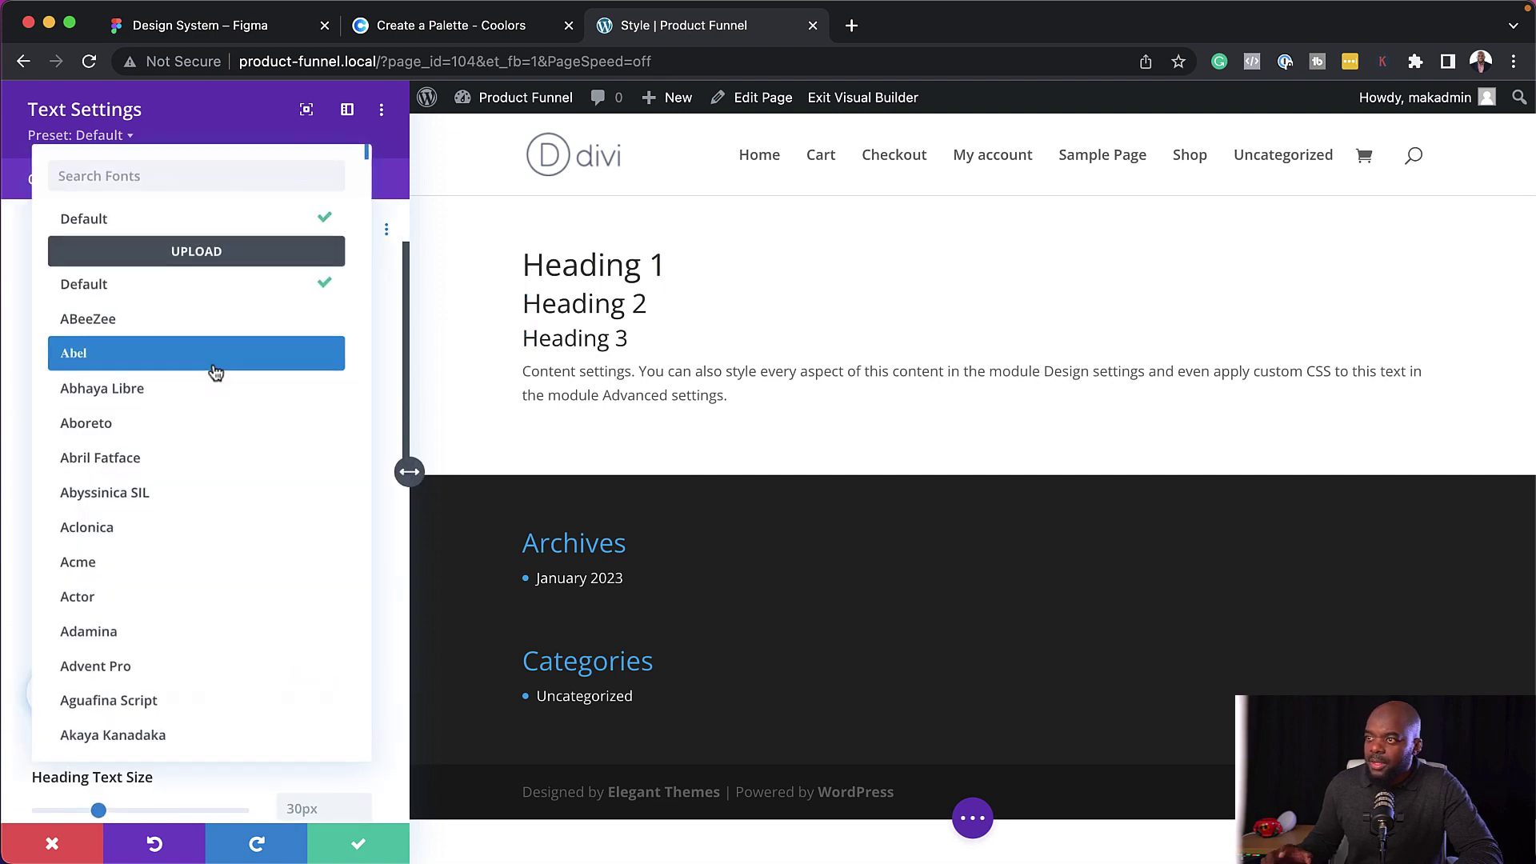
type("popp")
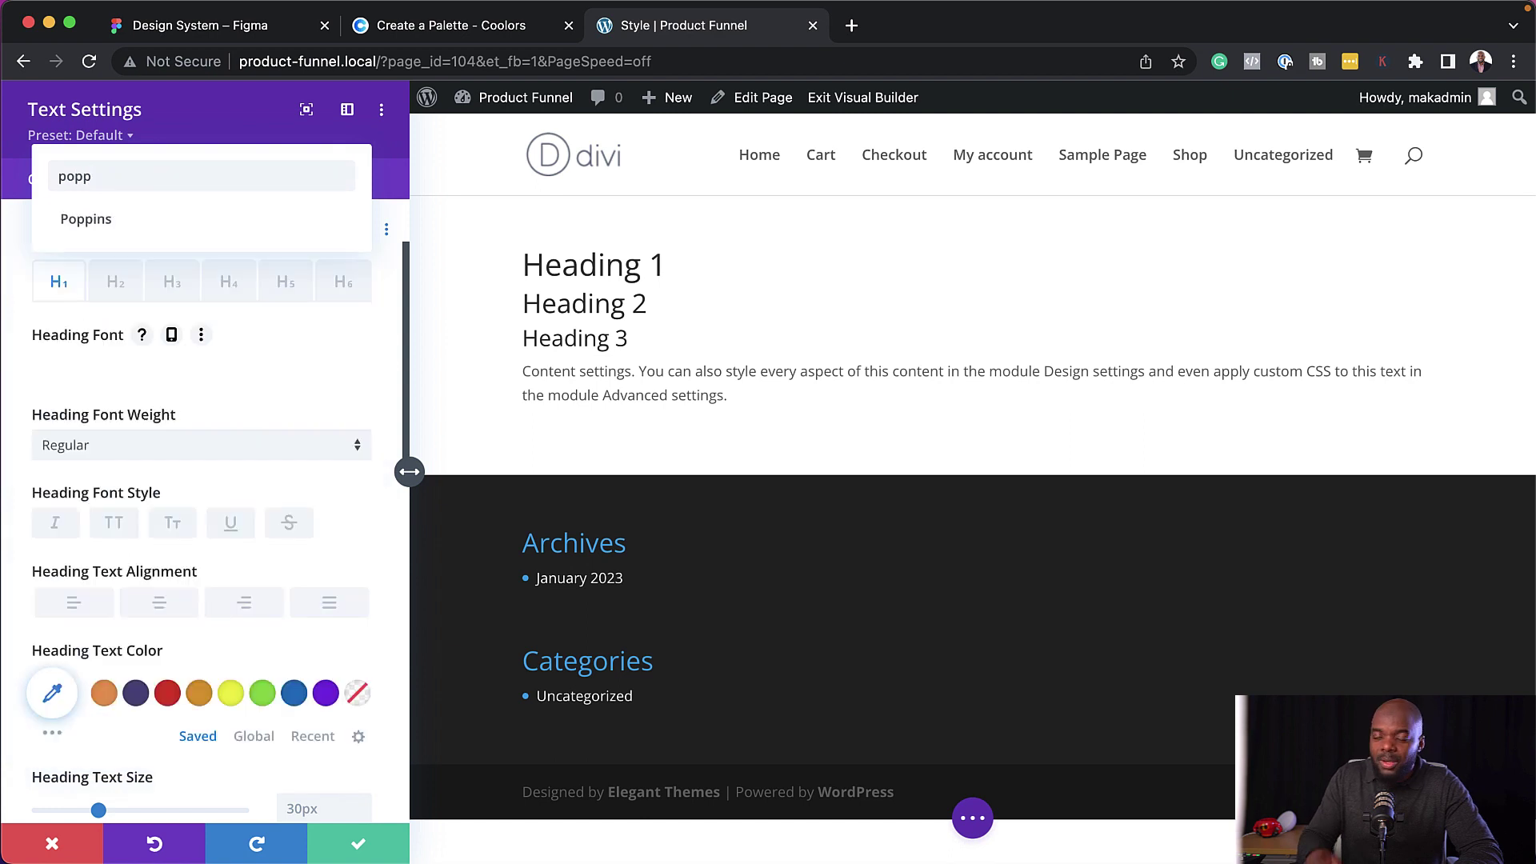
left_click(163, 223)
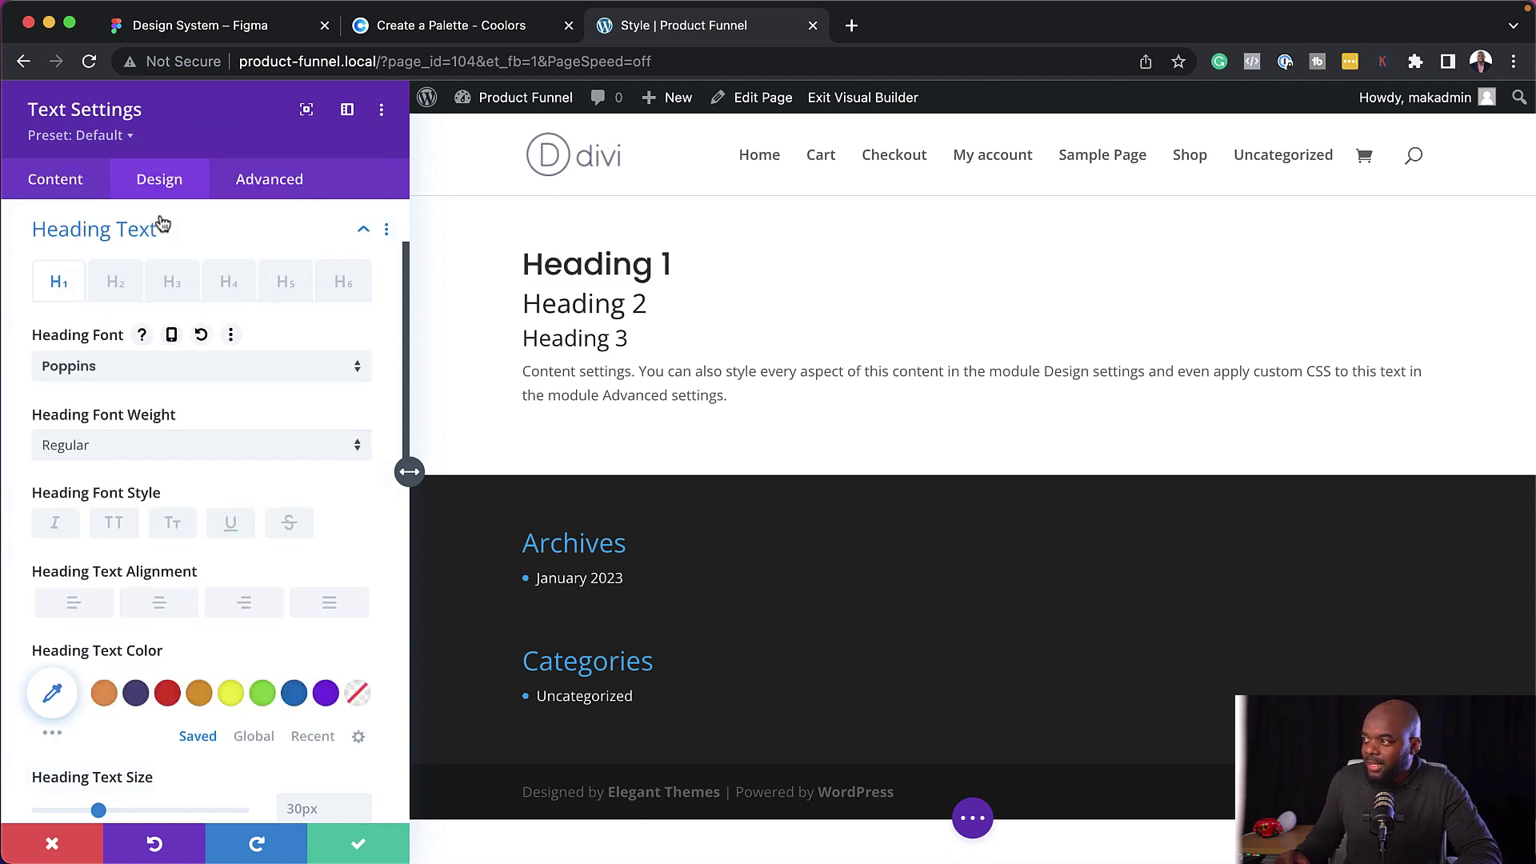
left_click(189, 444)
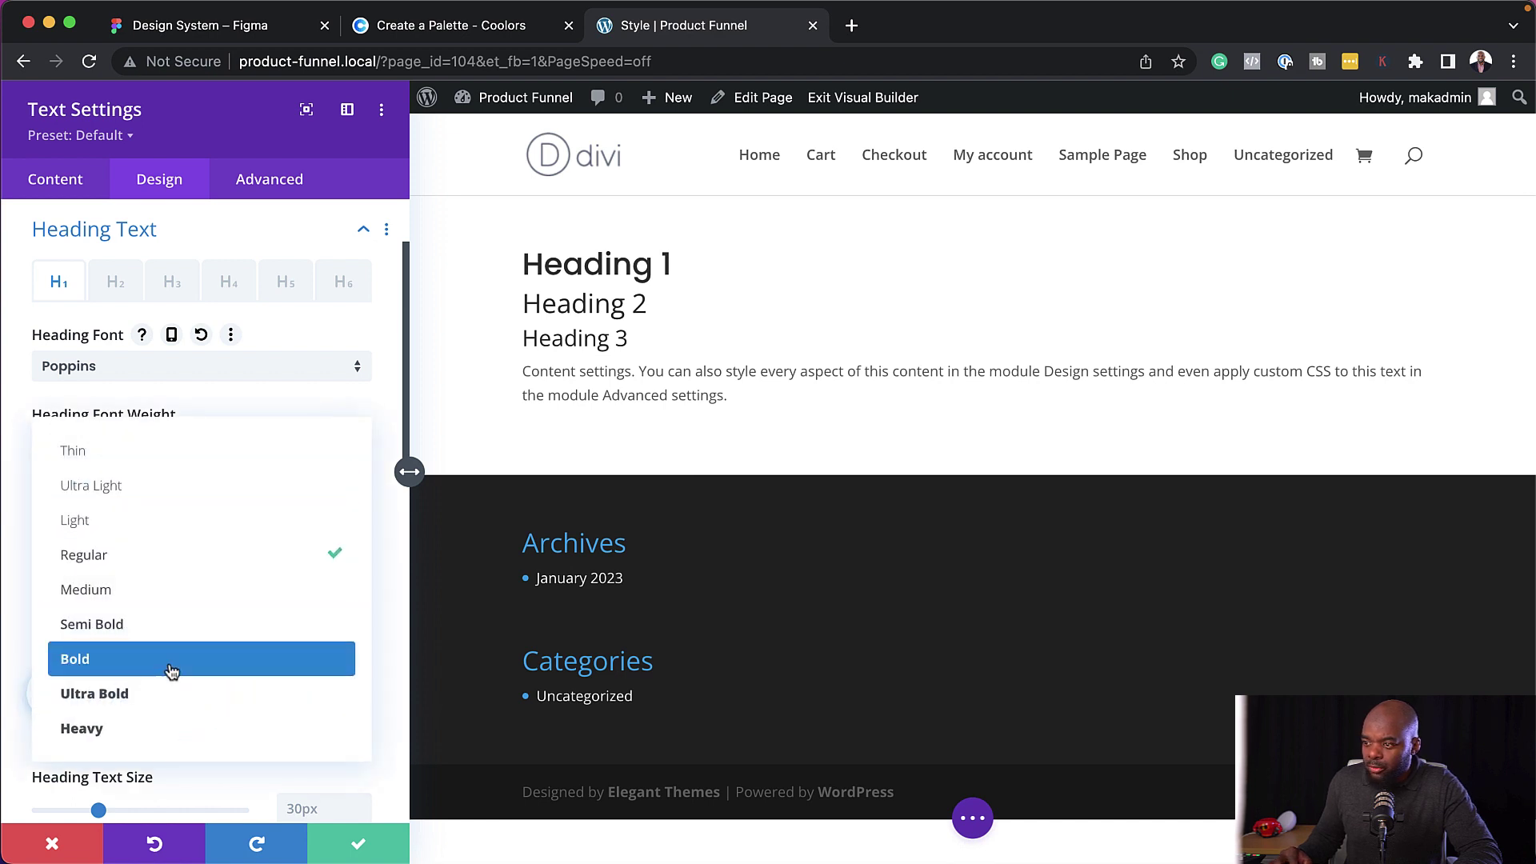
left_click(171, 664)
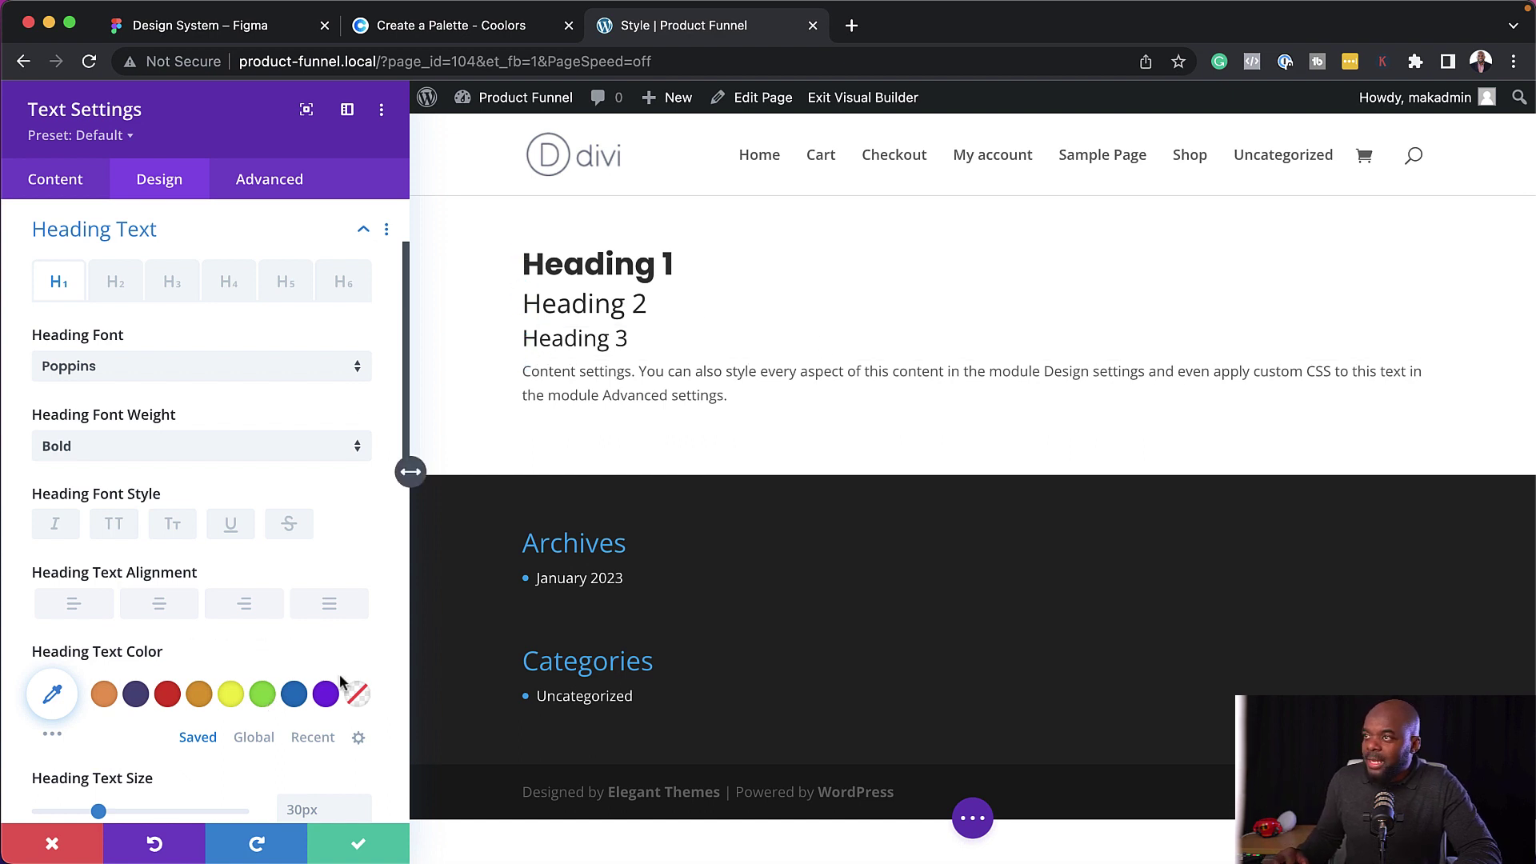
Check the H1 specs in the Figma style guide, then select the Heading 1 text size field.
left_click(244, 25)
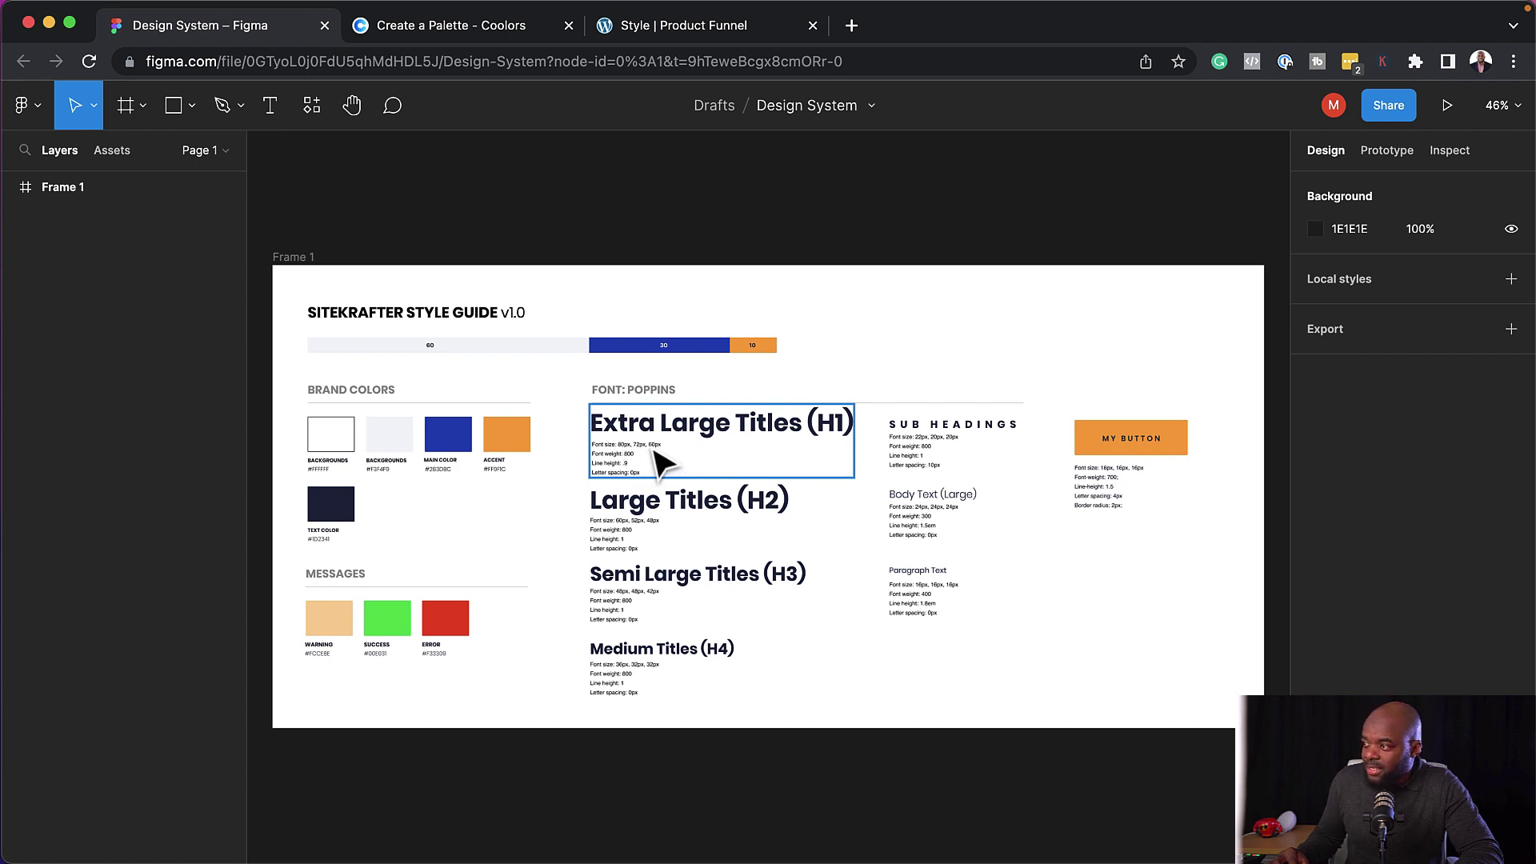
left_click(620, 26)
scroll(261, 501, "down", 3)
left_click(302, 710)
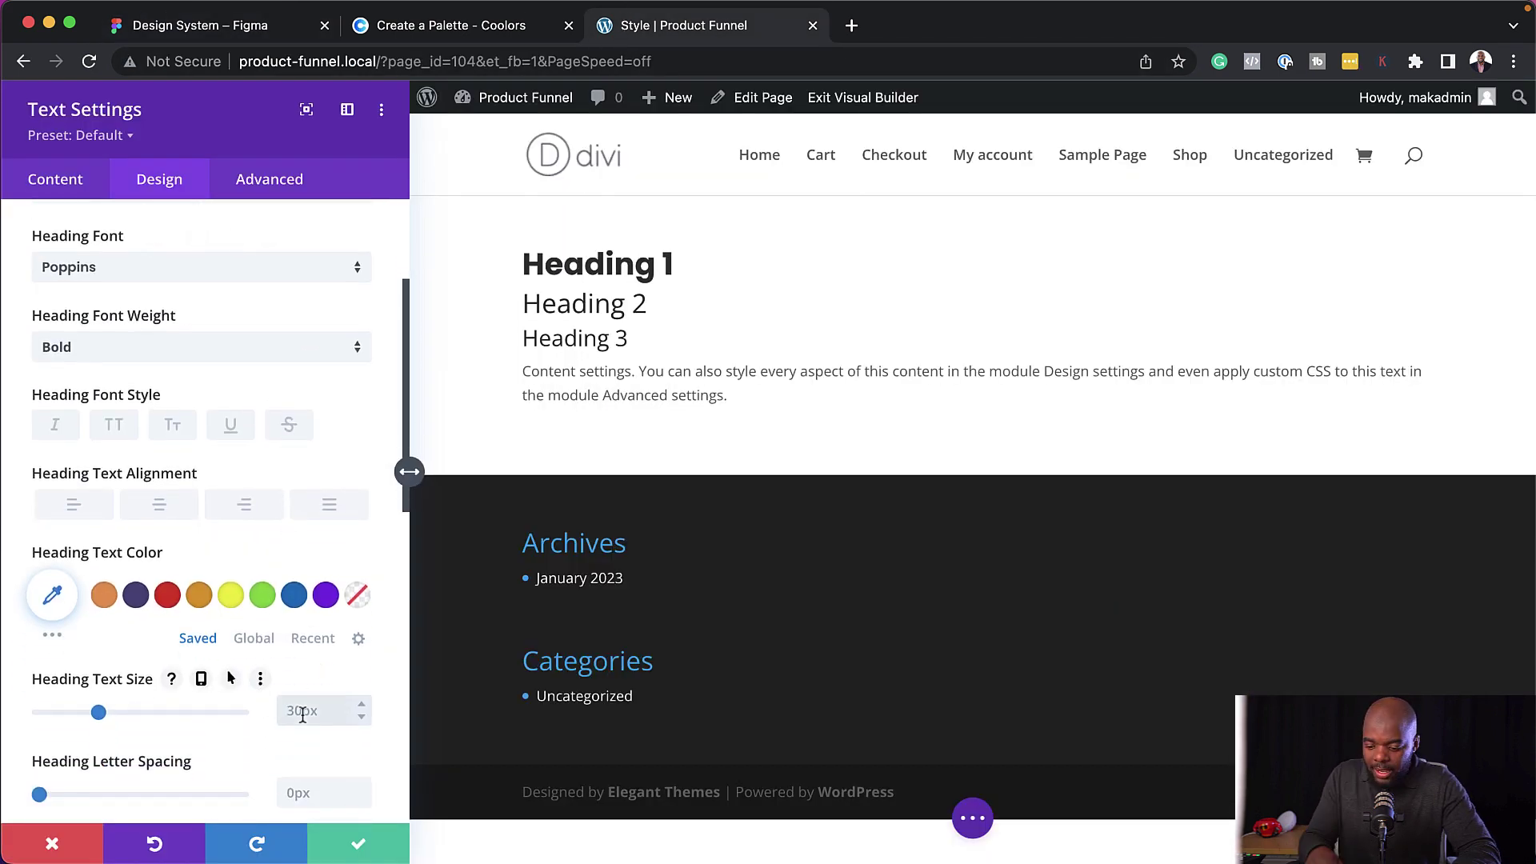
Set Heading 1 text size to 80px and enable per-device responsive sizes.
type("80")
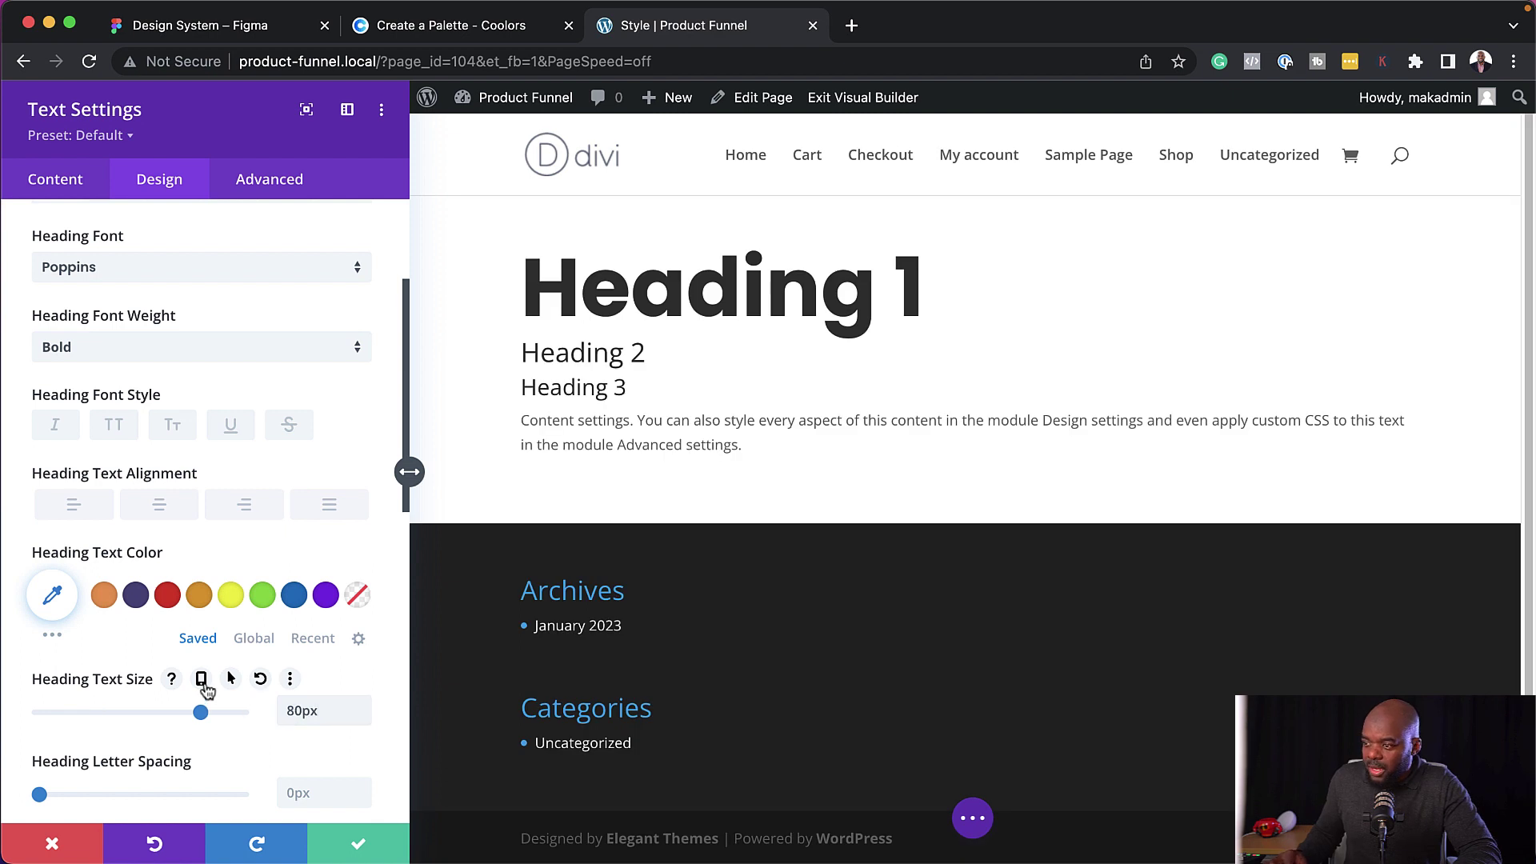
left_click(203, 681)
left_click(214, 724)
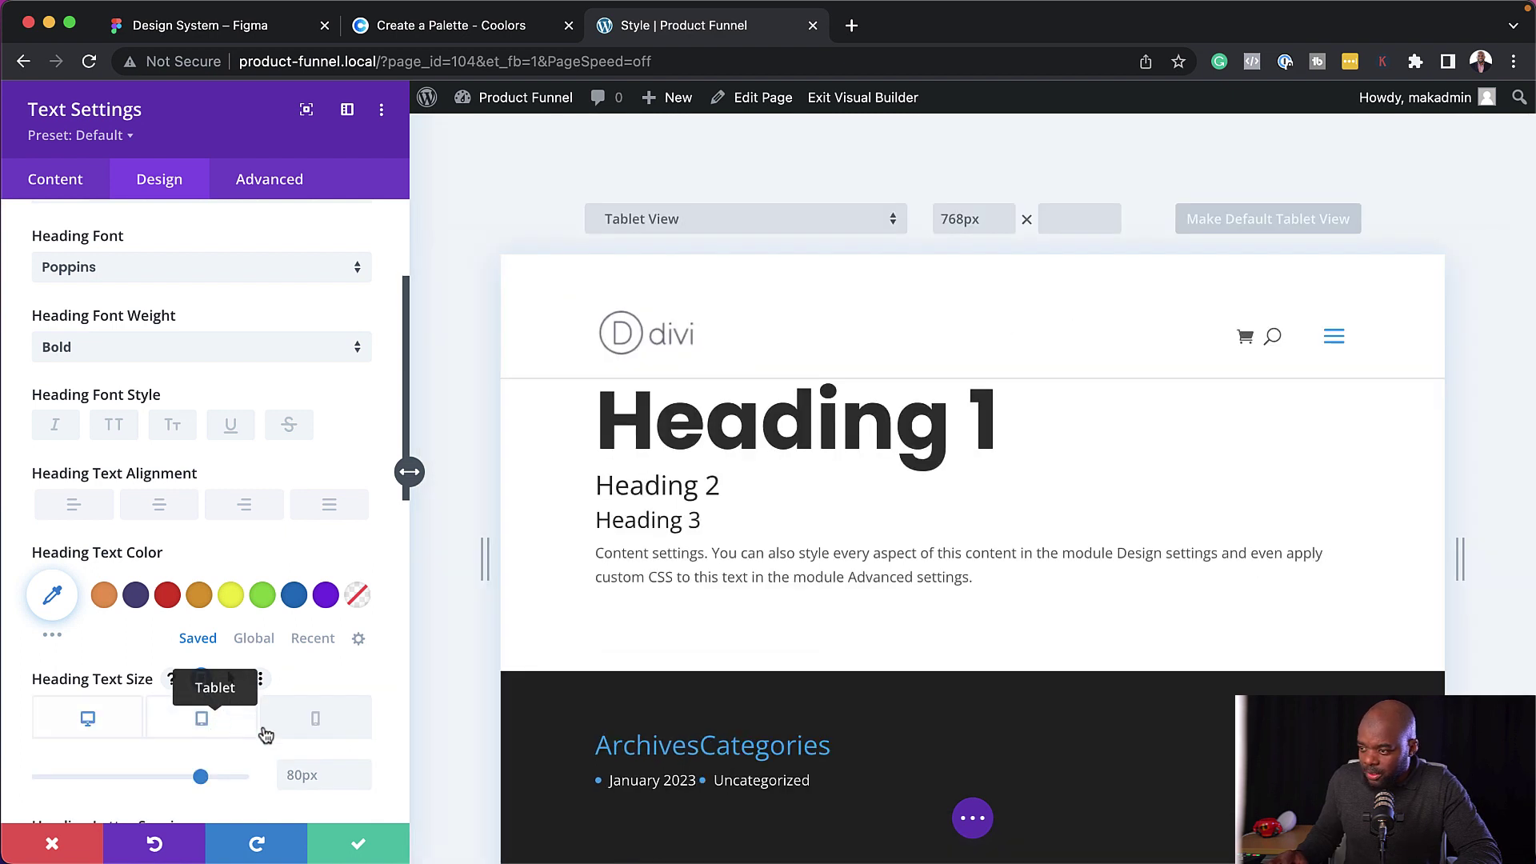
scroll(298, 734, "down", 3)
left_click(312, 672)
Give Heading 1 72px on tablet and 60px on phone, per the Figma guide.
left_click(297, 32)
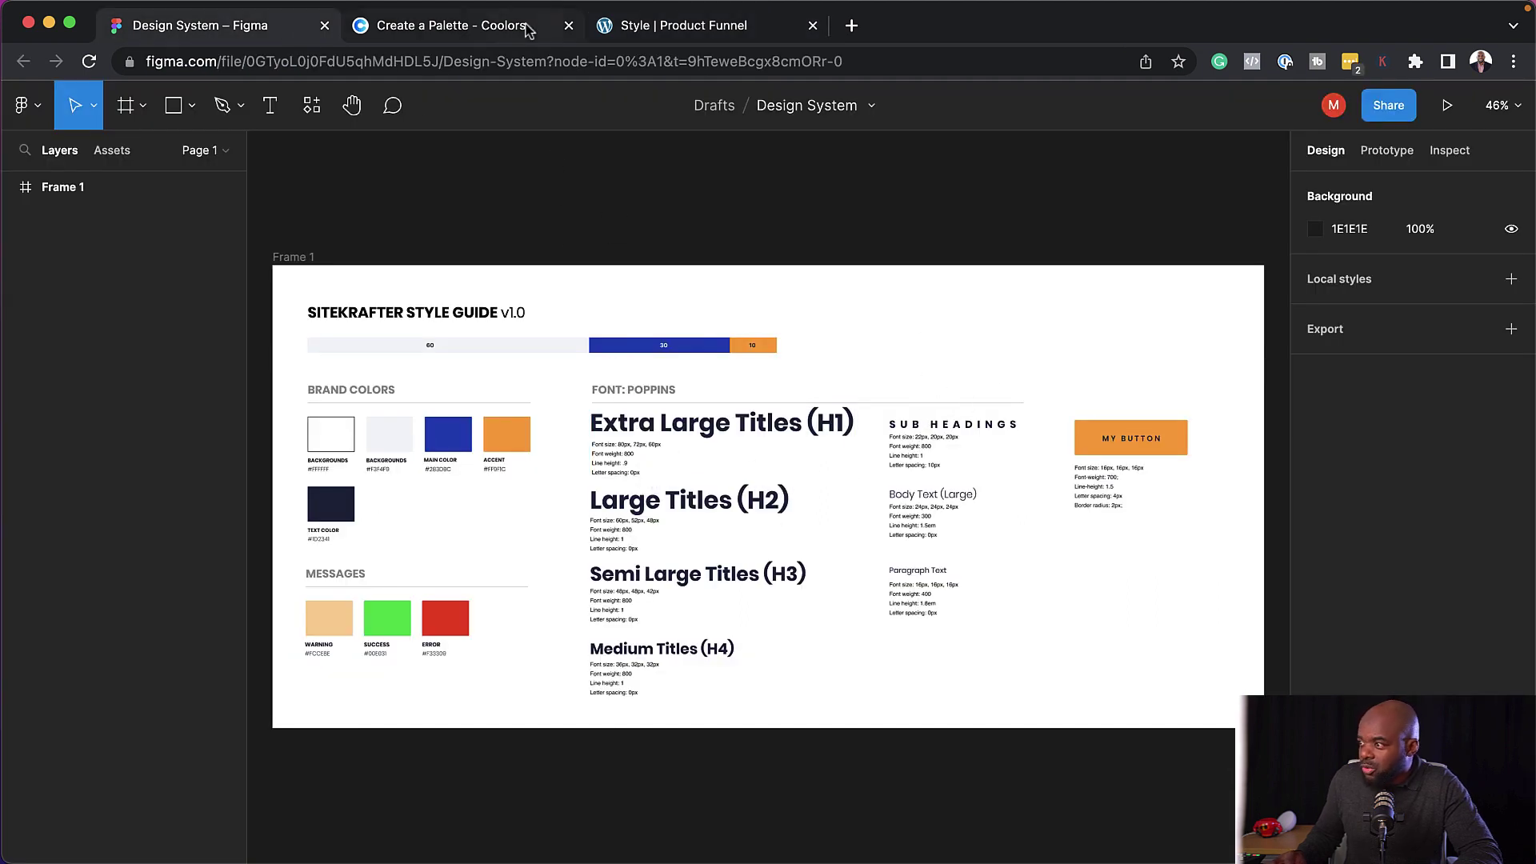
left_click(650, 26)
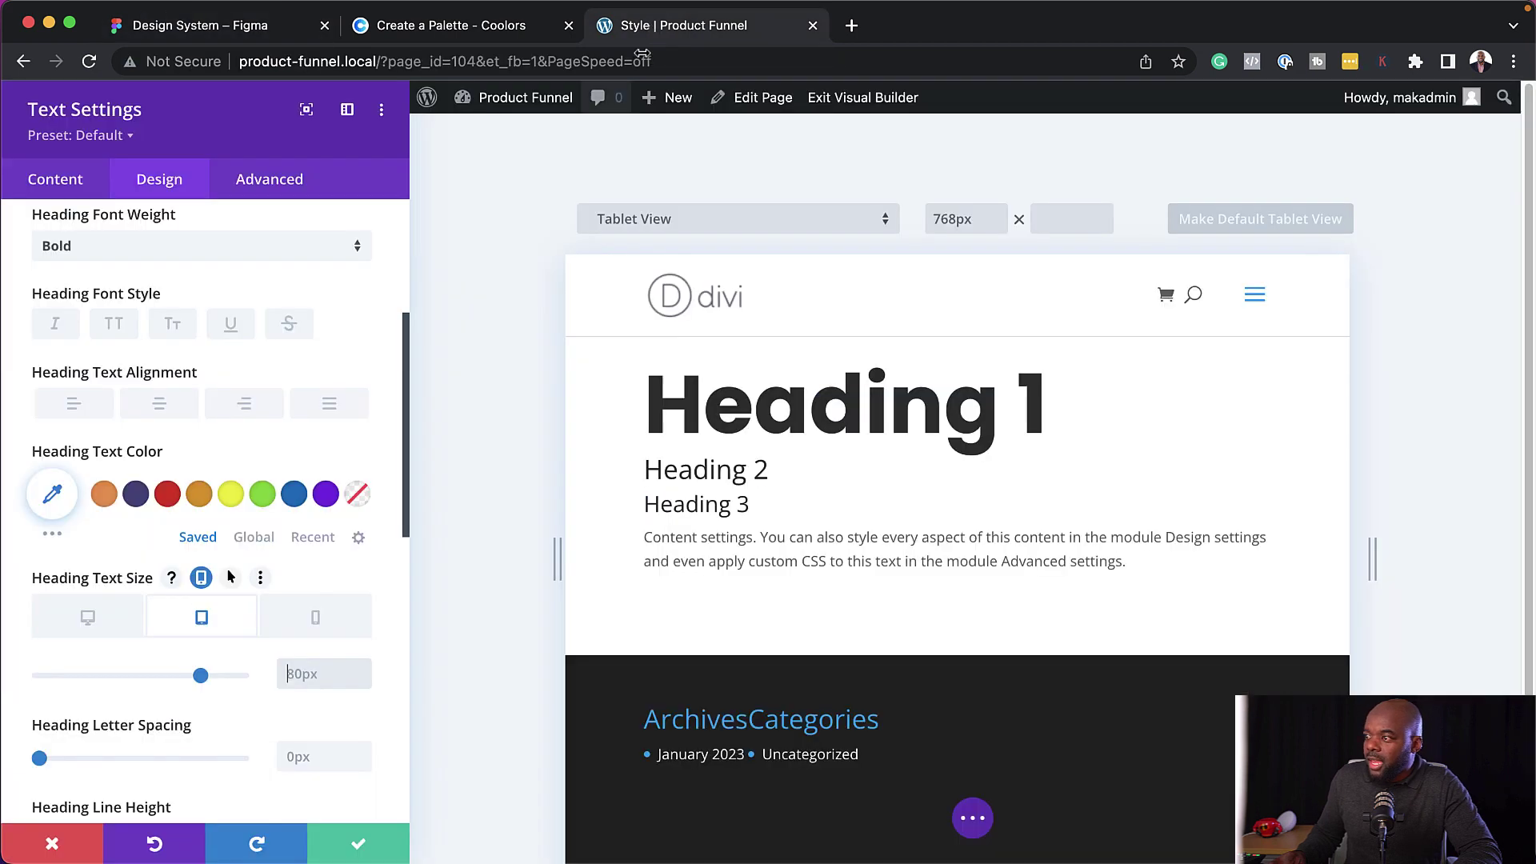
left_click(313, 674)
type("72")
left_click(328, 617)
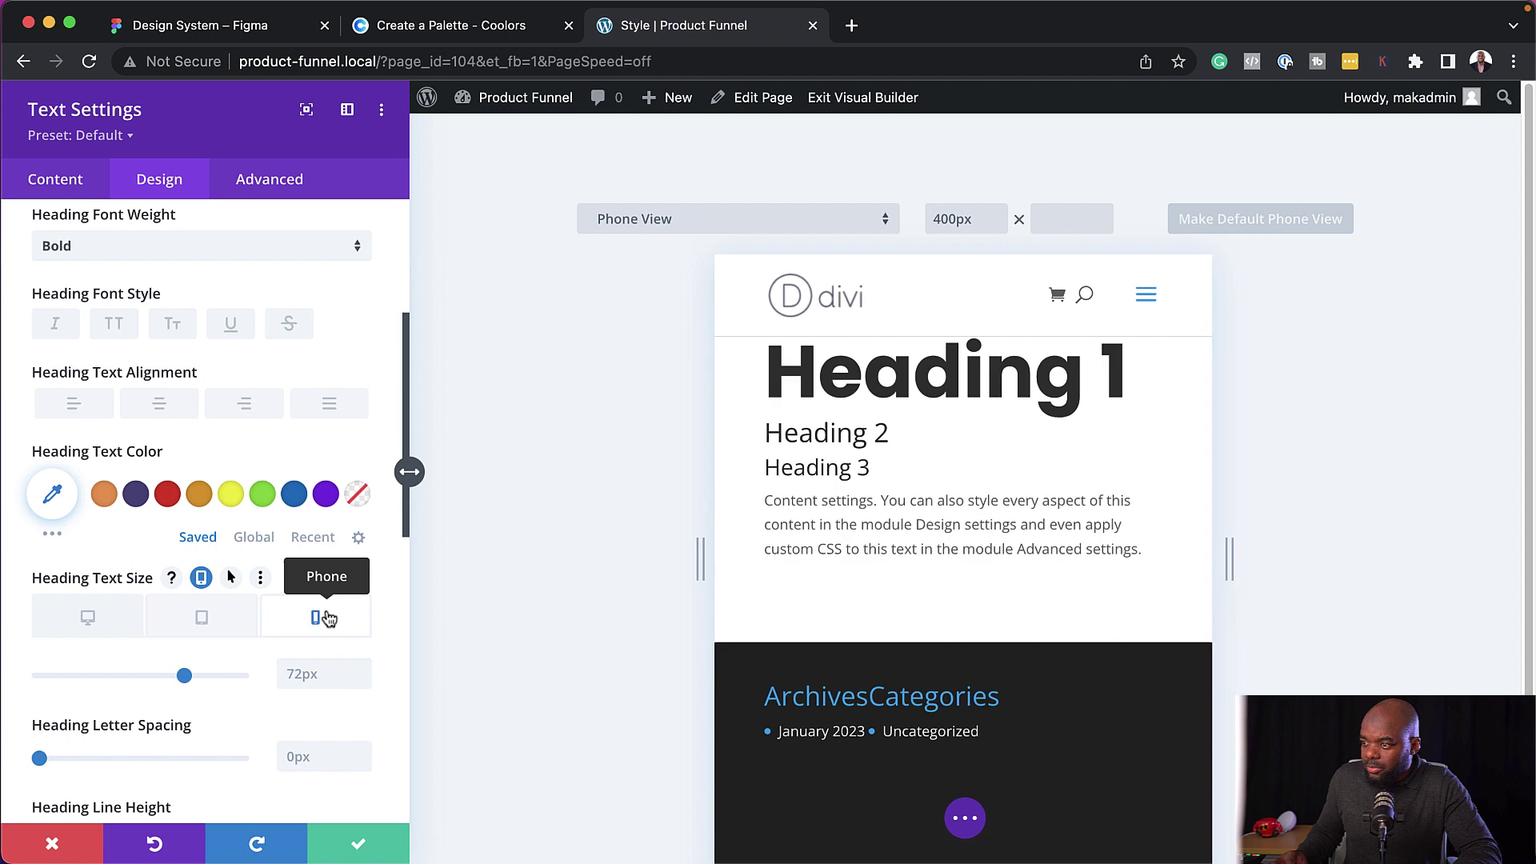
left_click(310, 680)
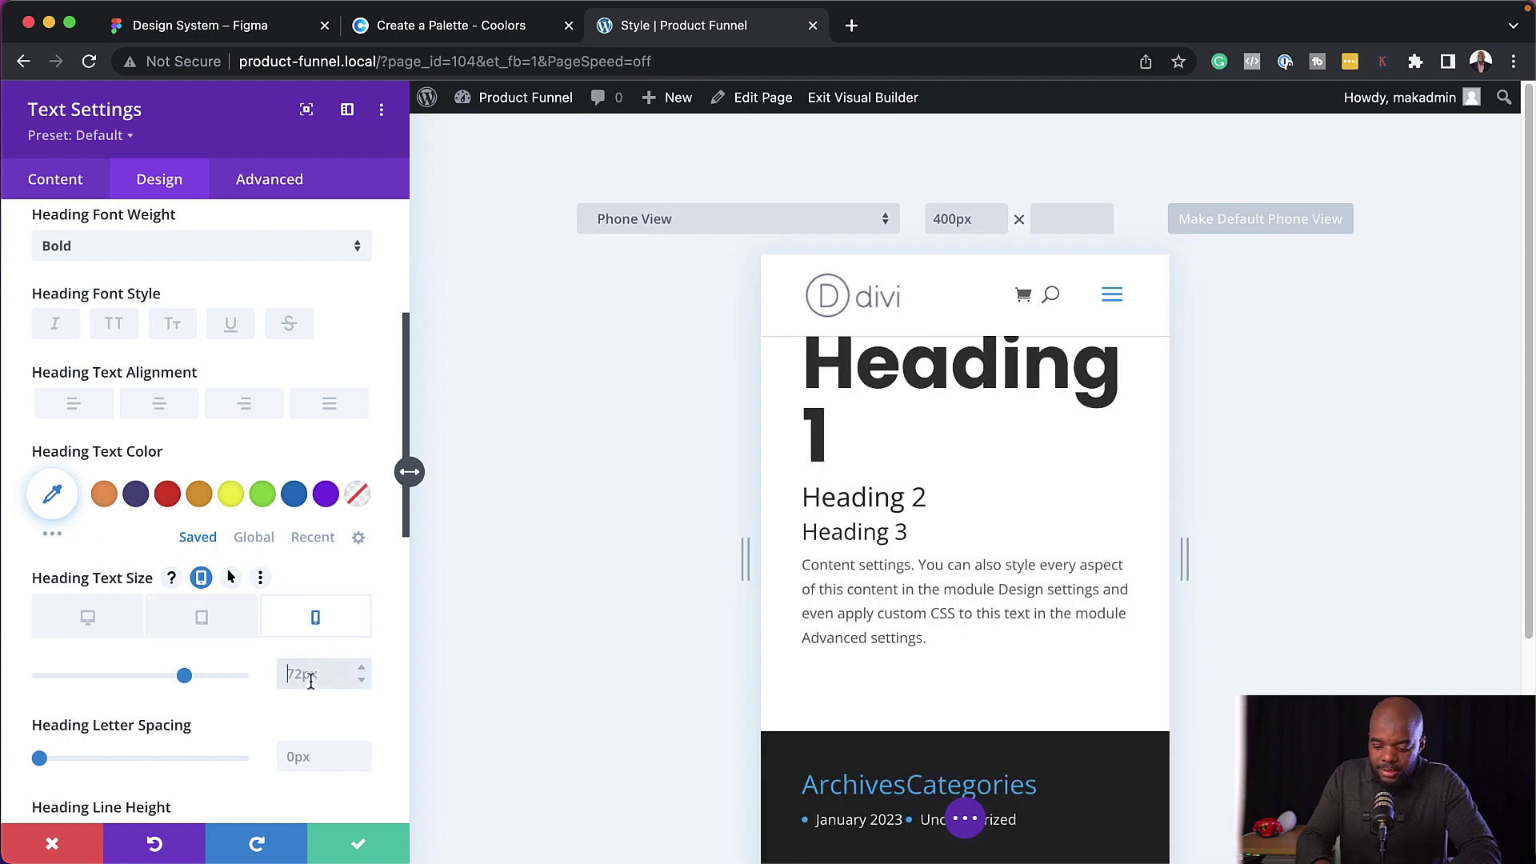
type("60")
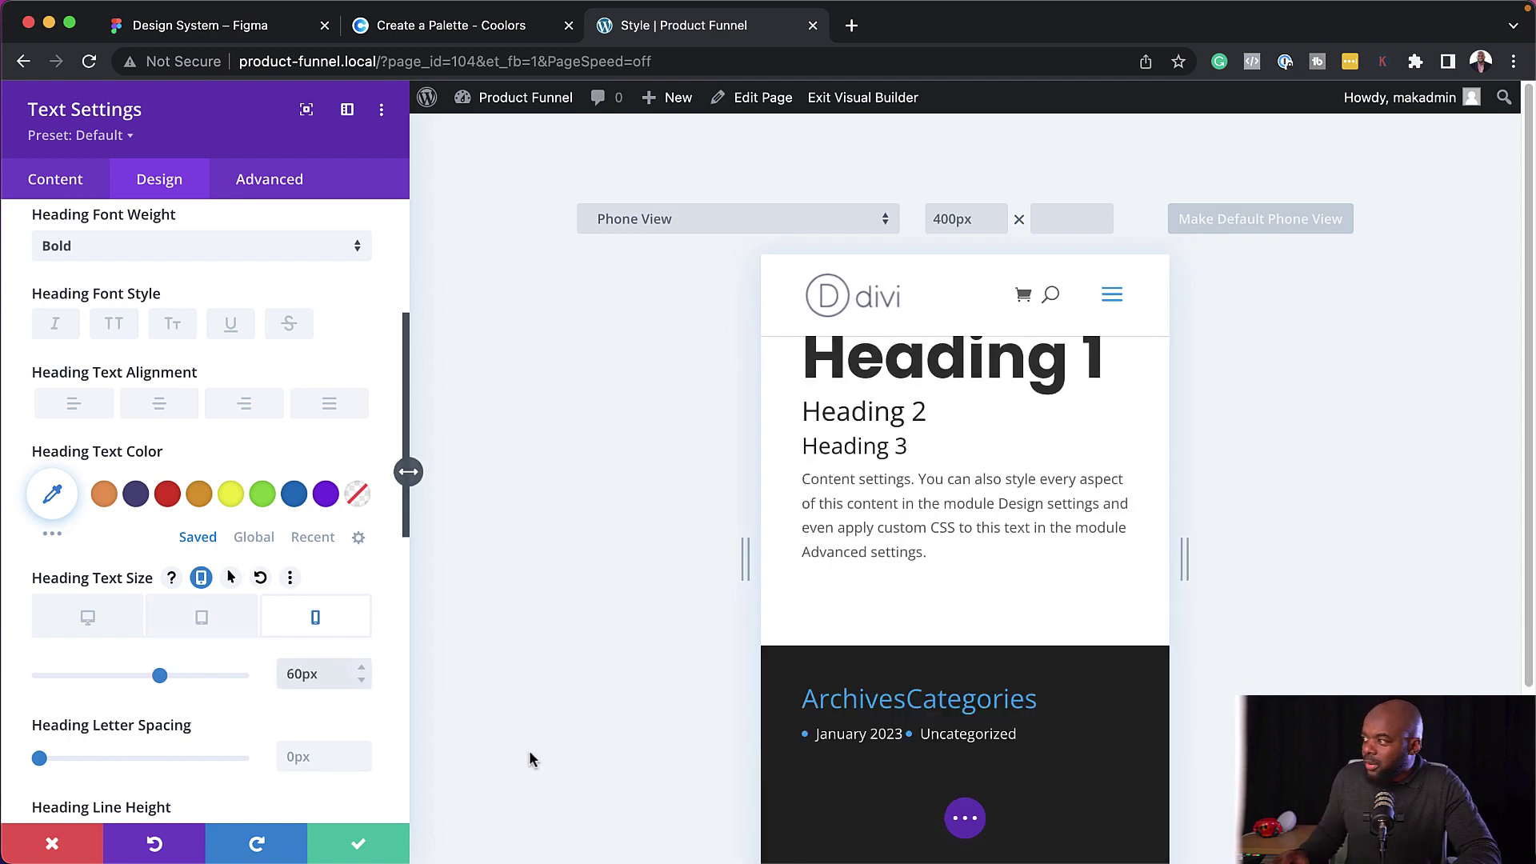
left_click(88, 623)
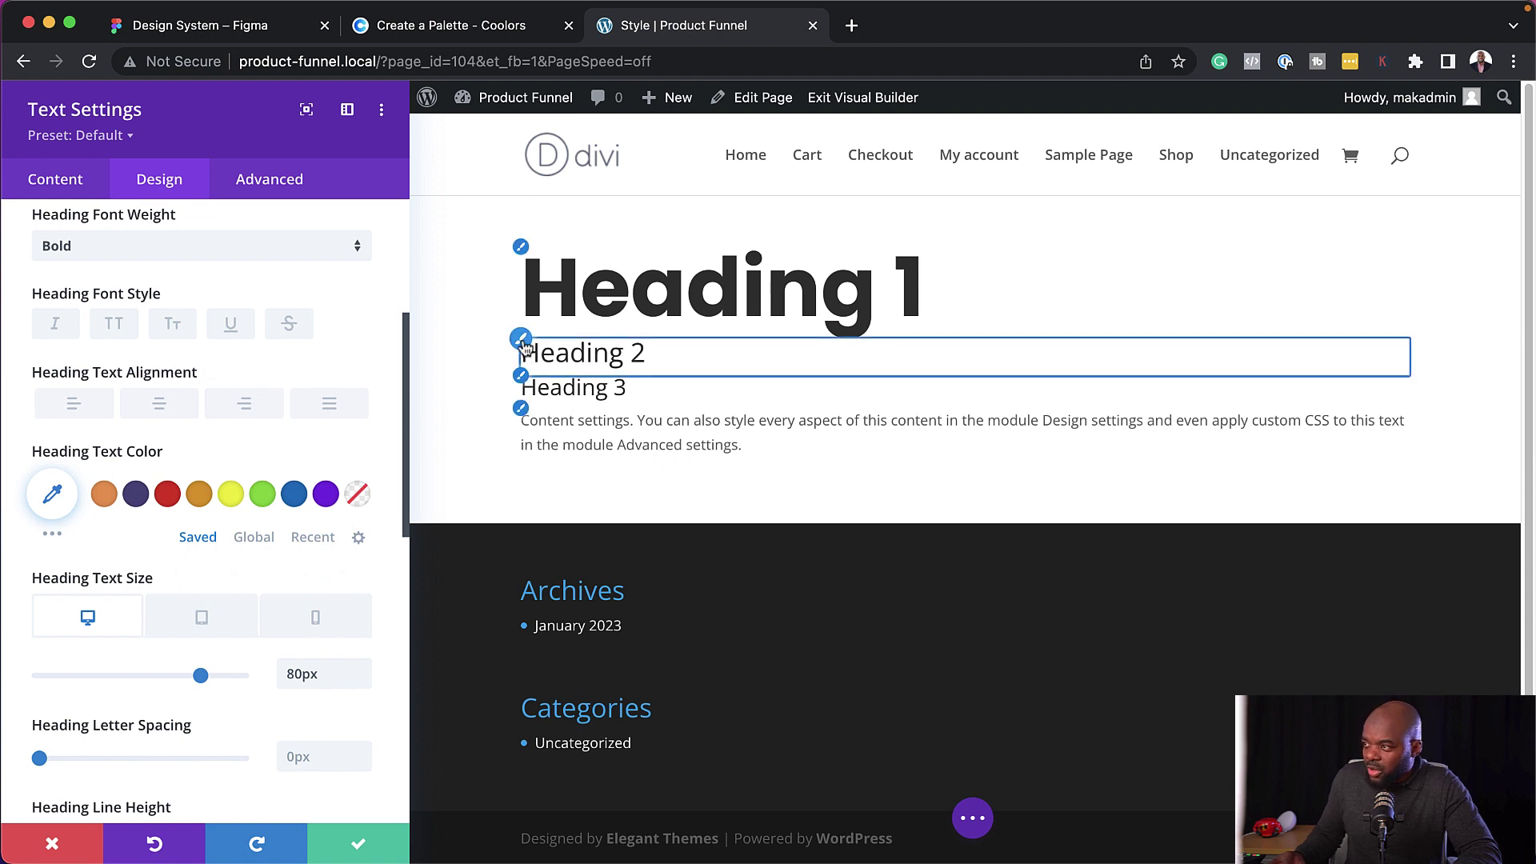
Open Heading 2's styling options and its font list.
left_click(520, 342)
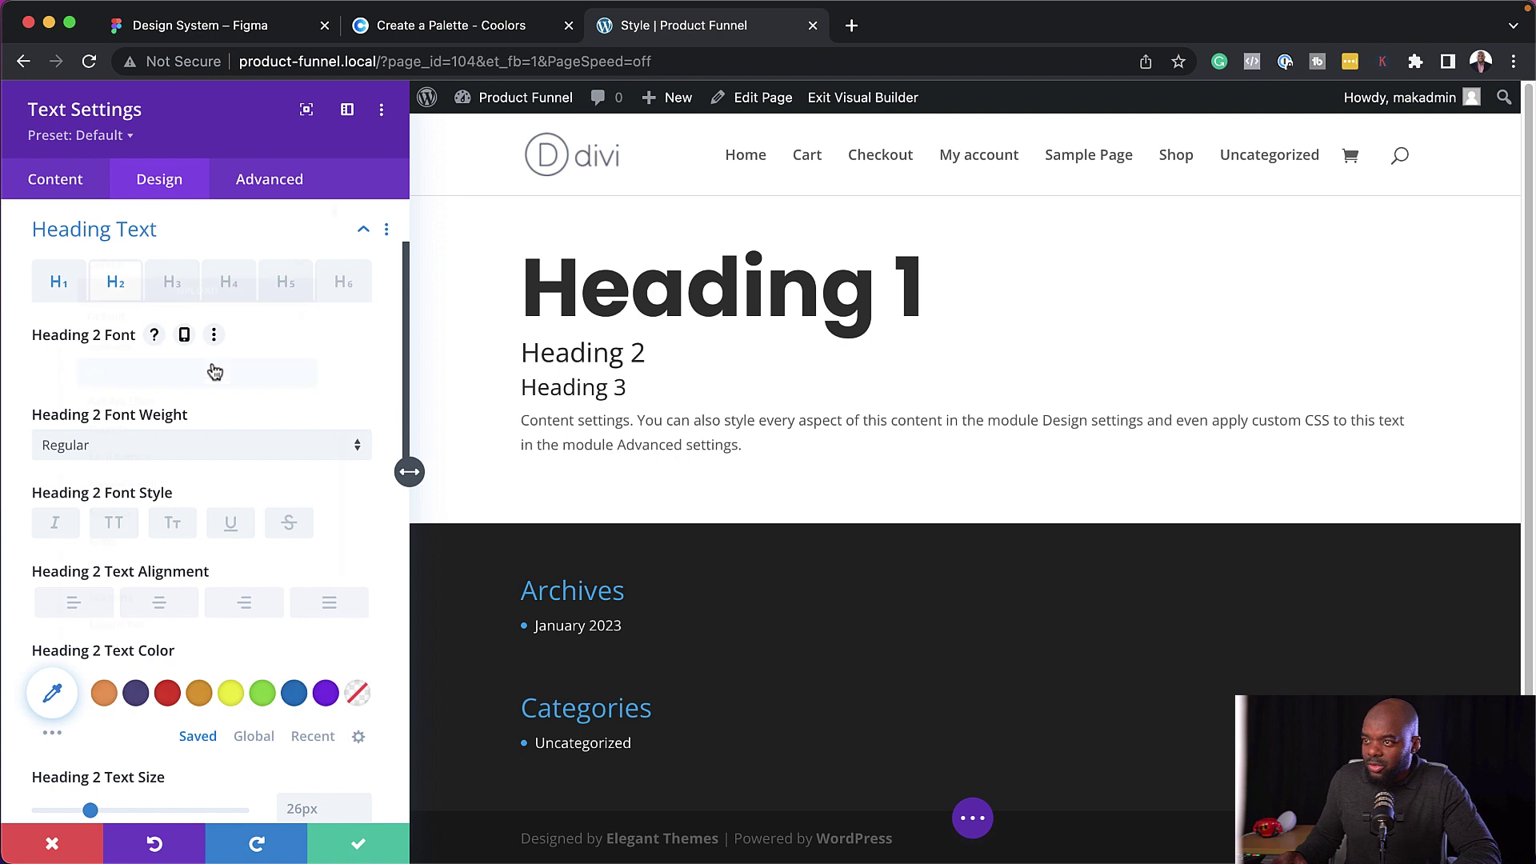
left_click(215, 367)
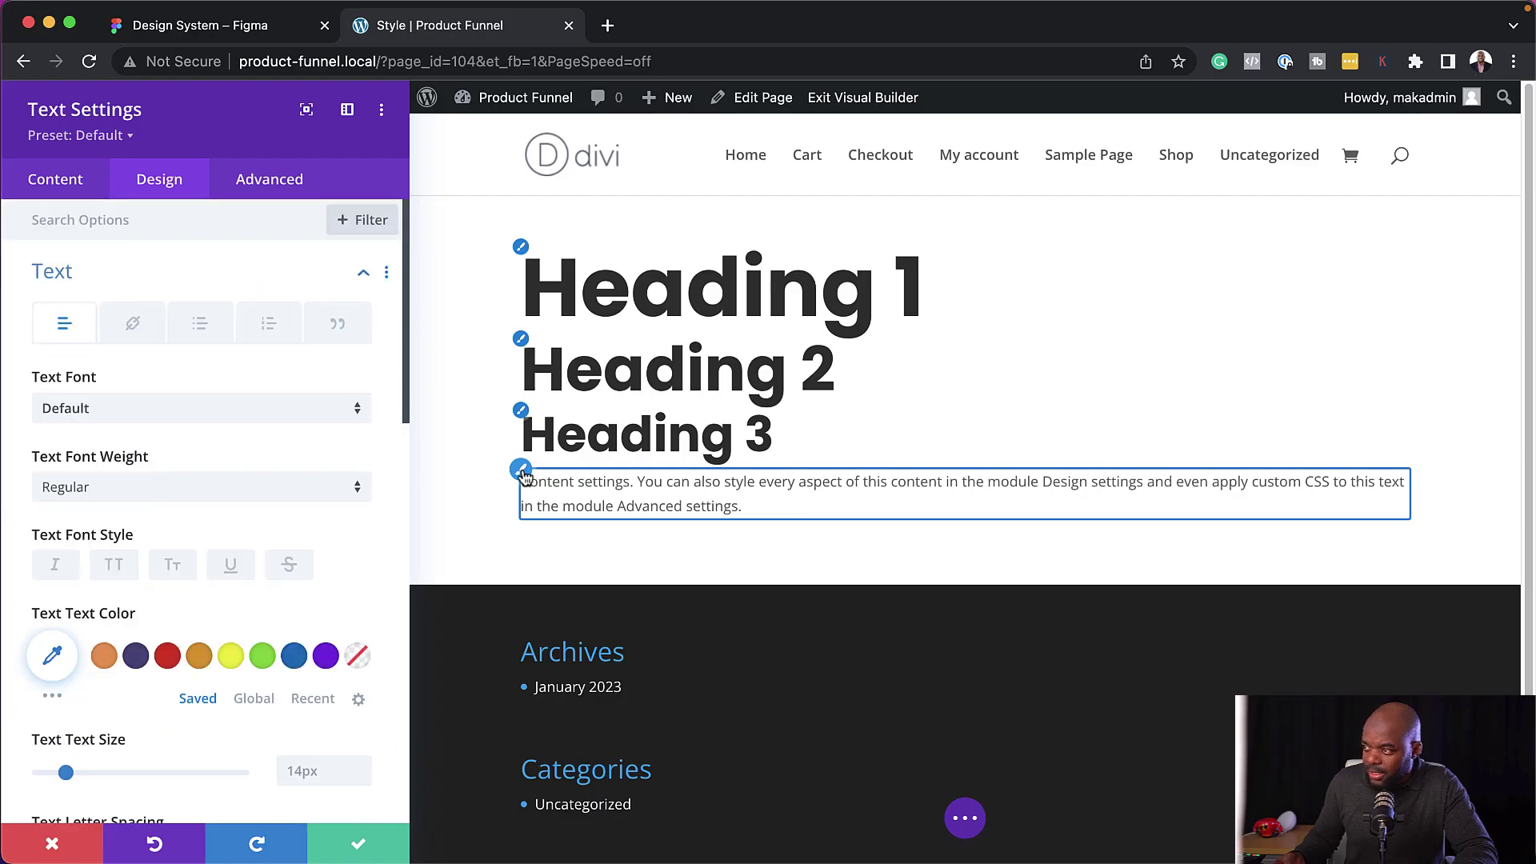
Set the body text to Poppins at 16px, keeping line height at 1.7em.
left_click(119, 410)
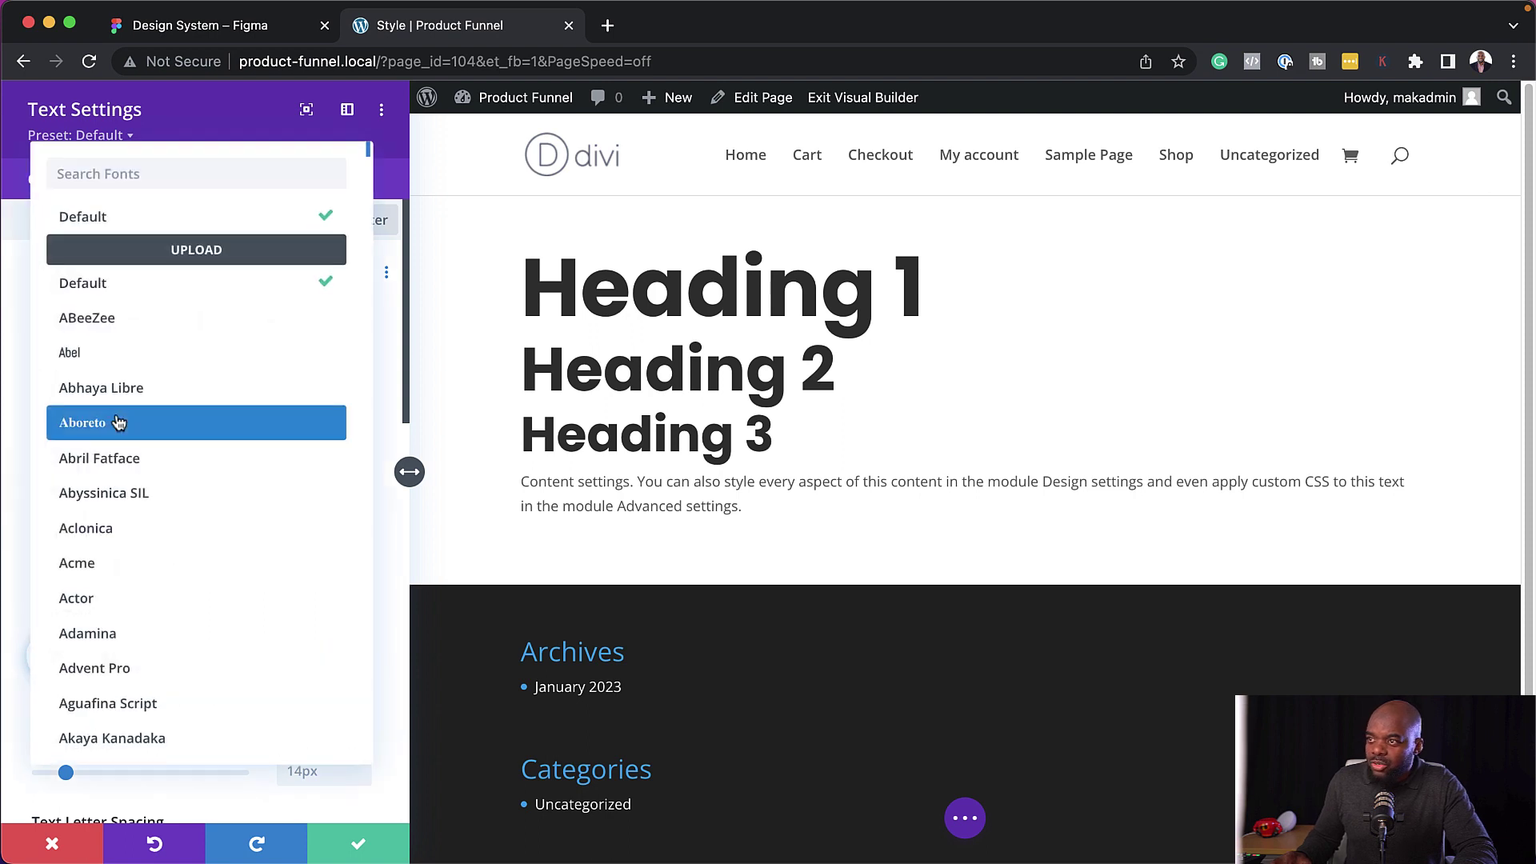
type("popp")
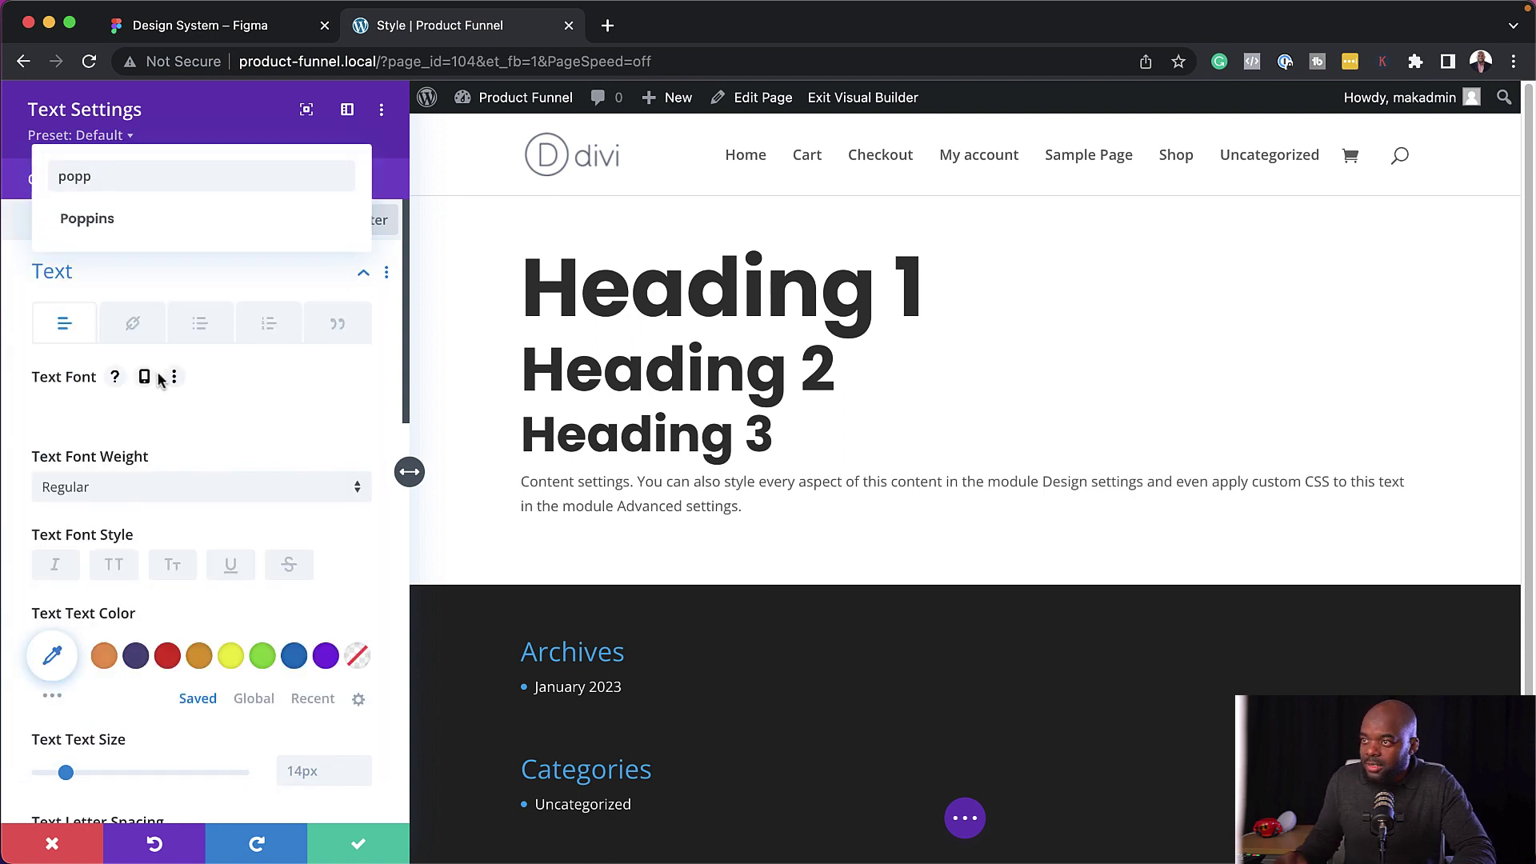
left_click(186, 231)
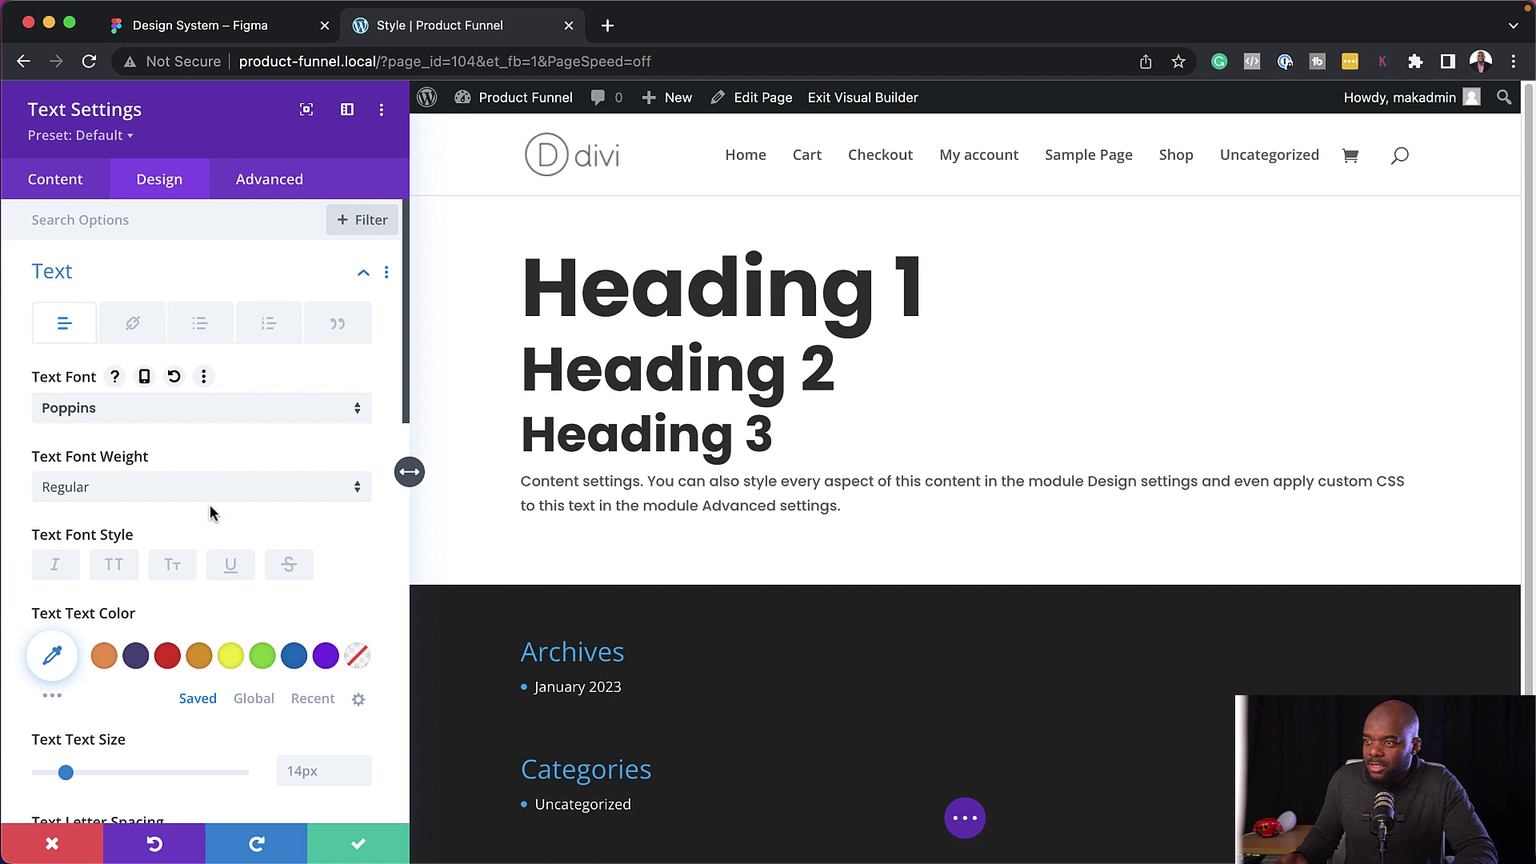
scroll(211, 512, "down", 3)
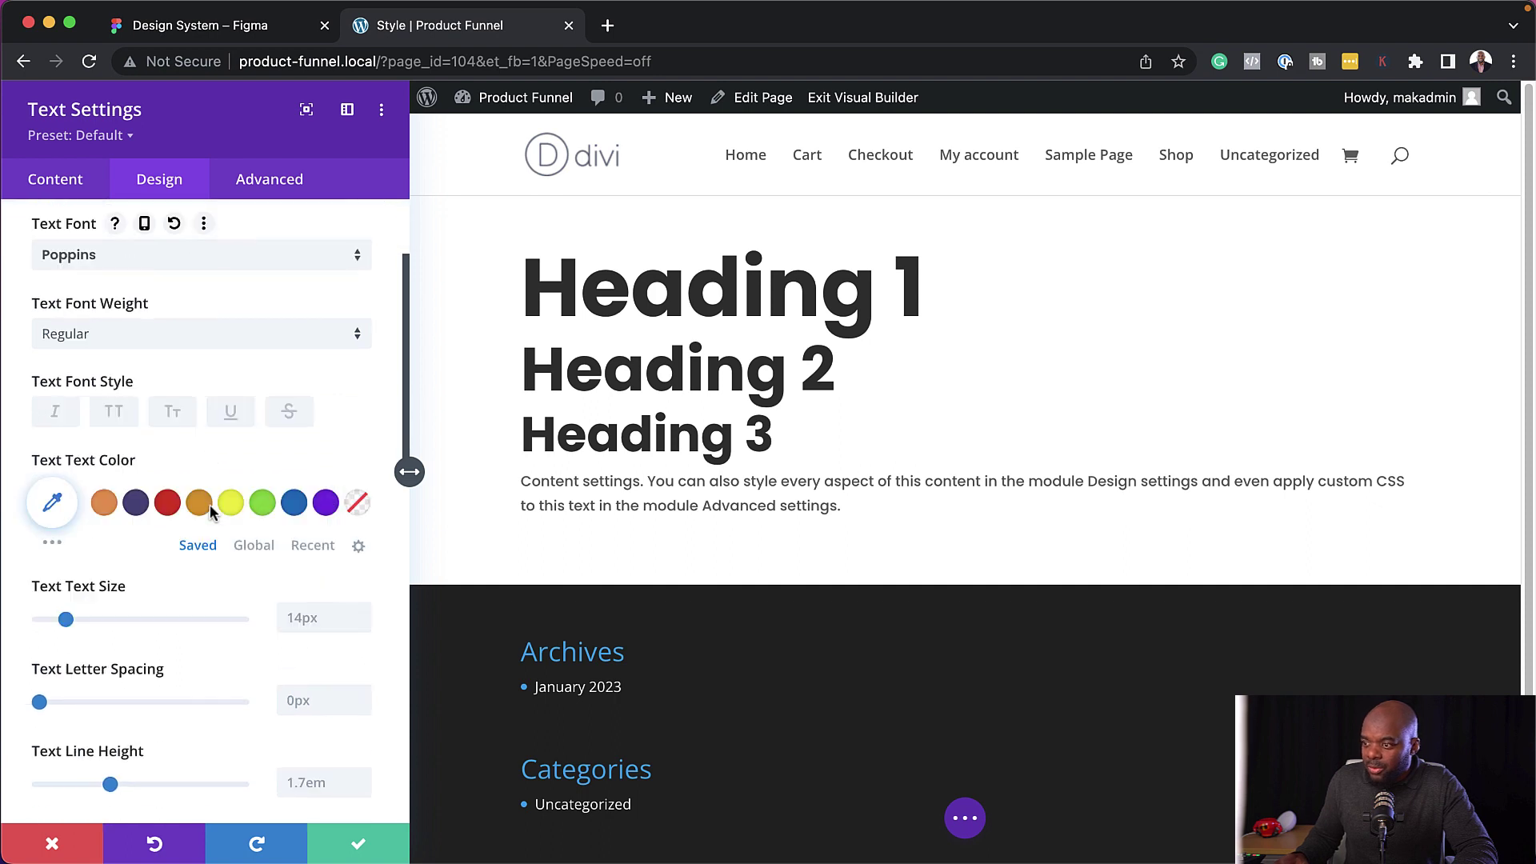
left_click(364, 612)
left_click(363, 613)
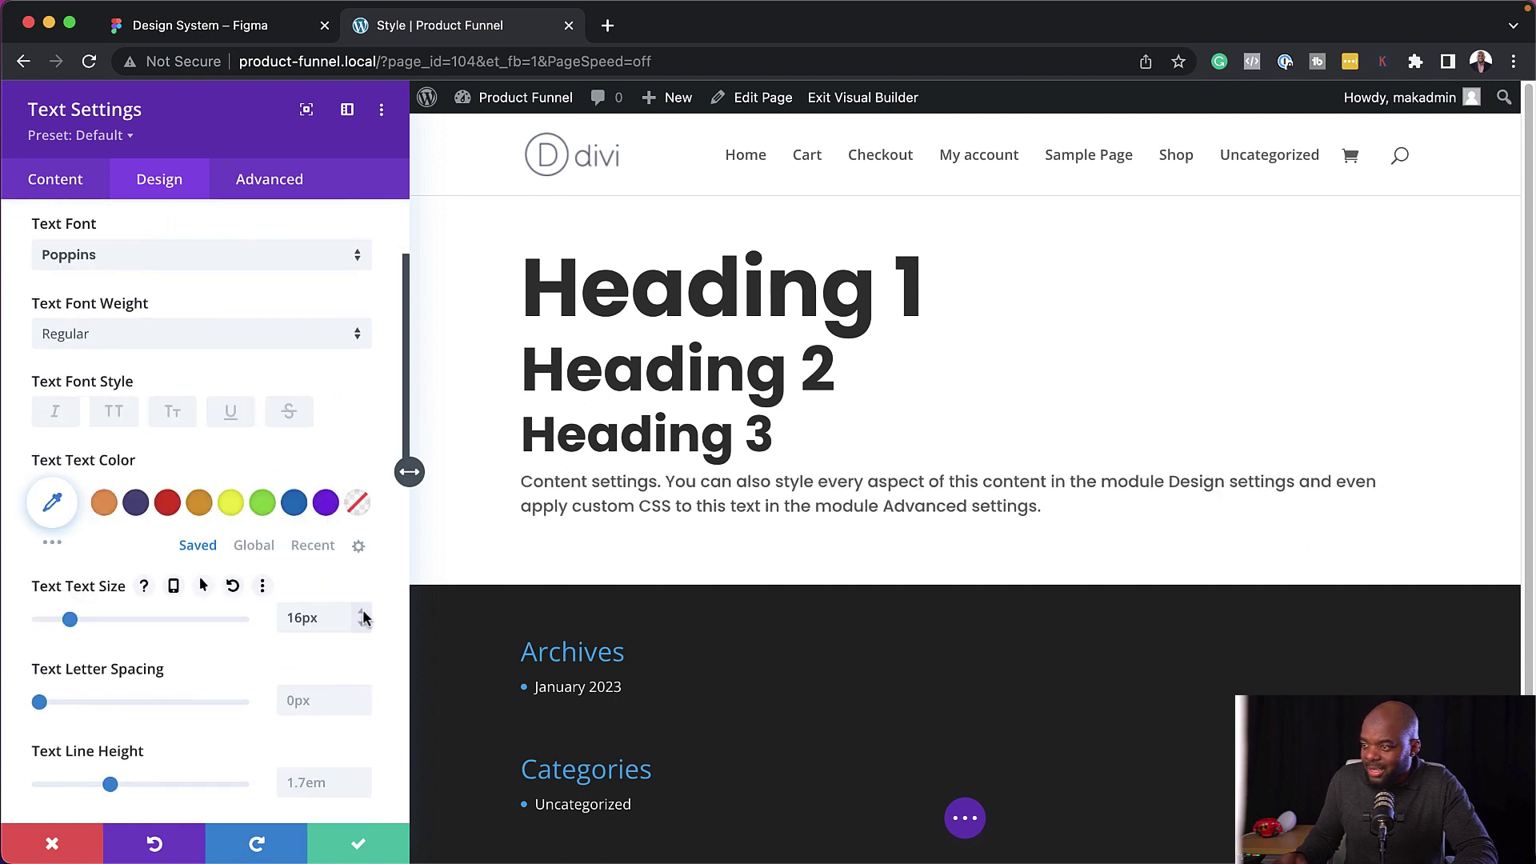
left_click(363, 613)
scroll(345, 729, "down", 2)
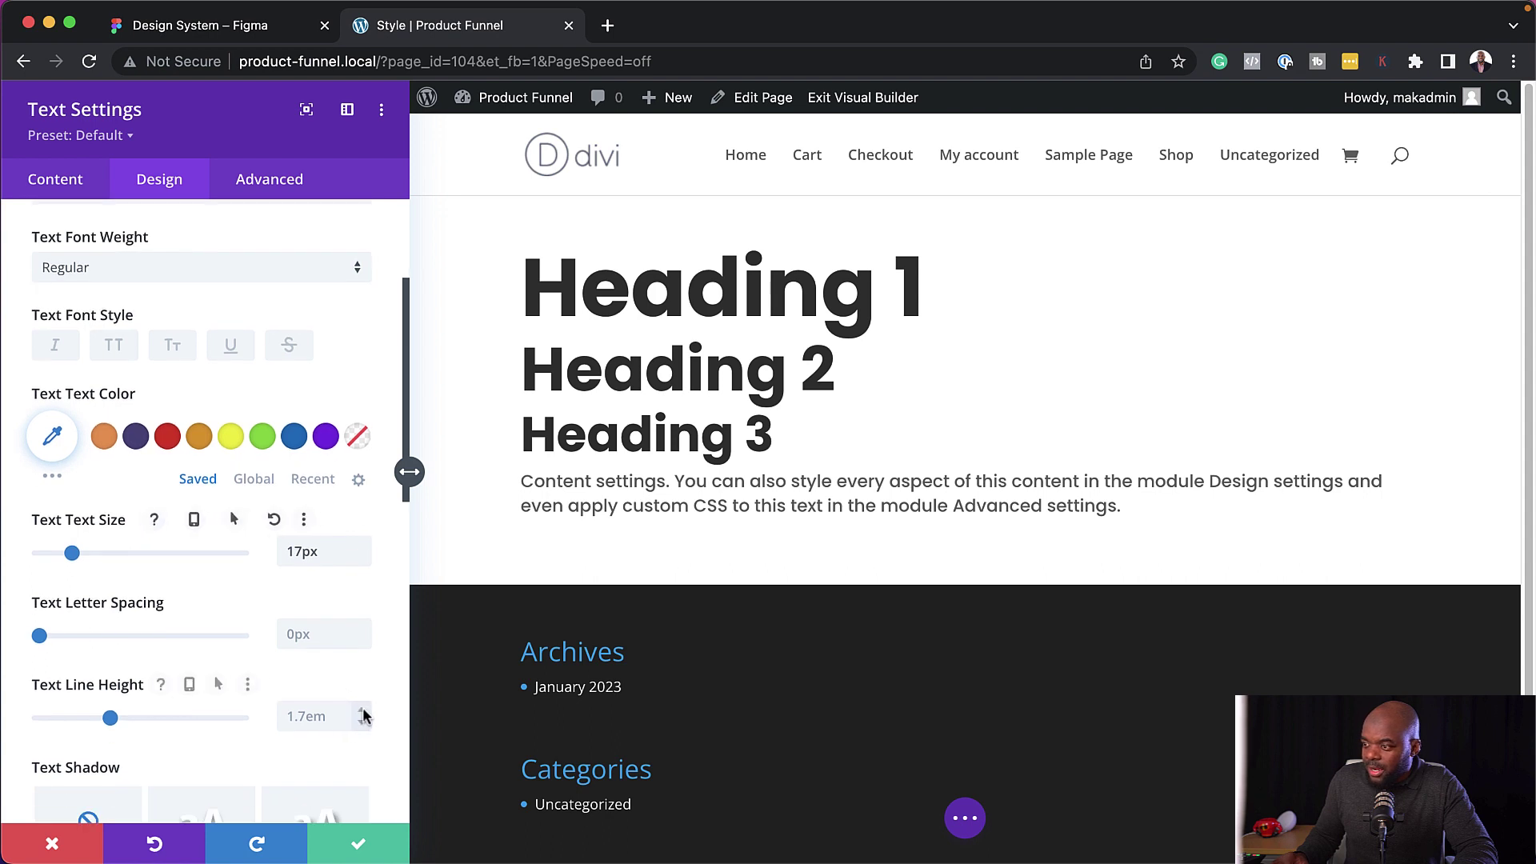
left_click(363, 714)
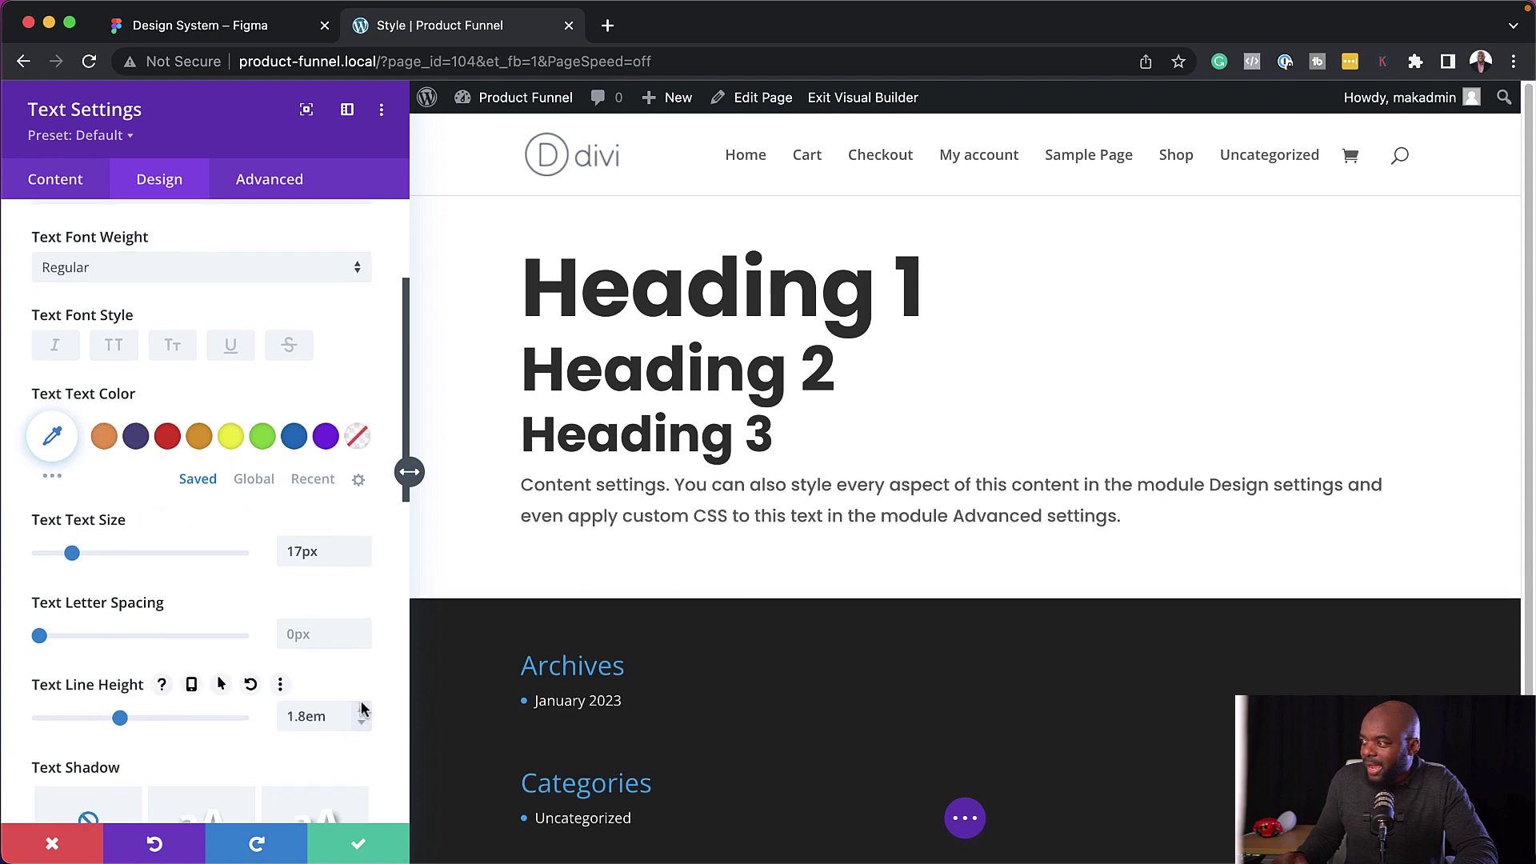
left_click(363, 723)
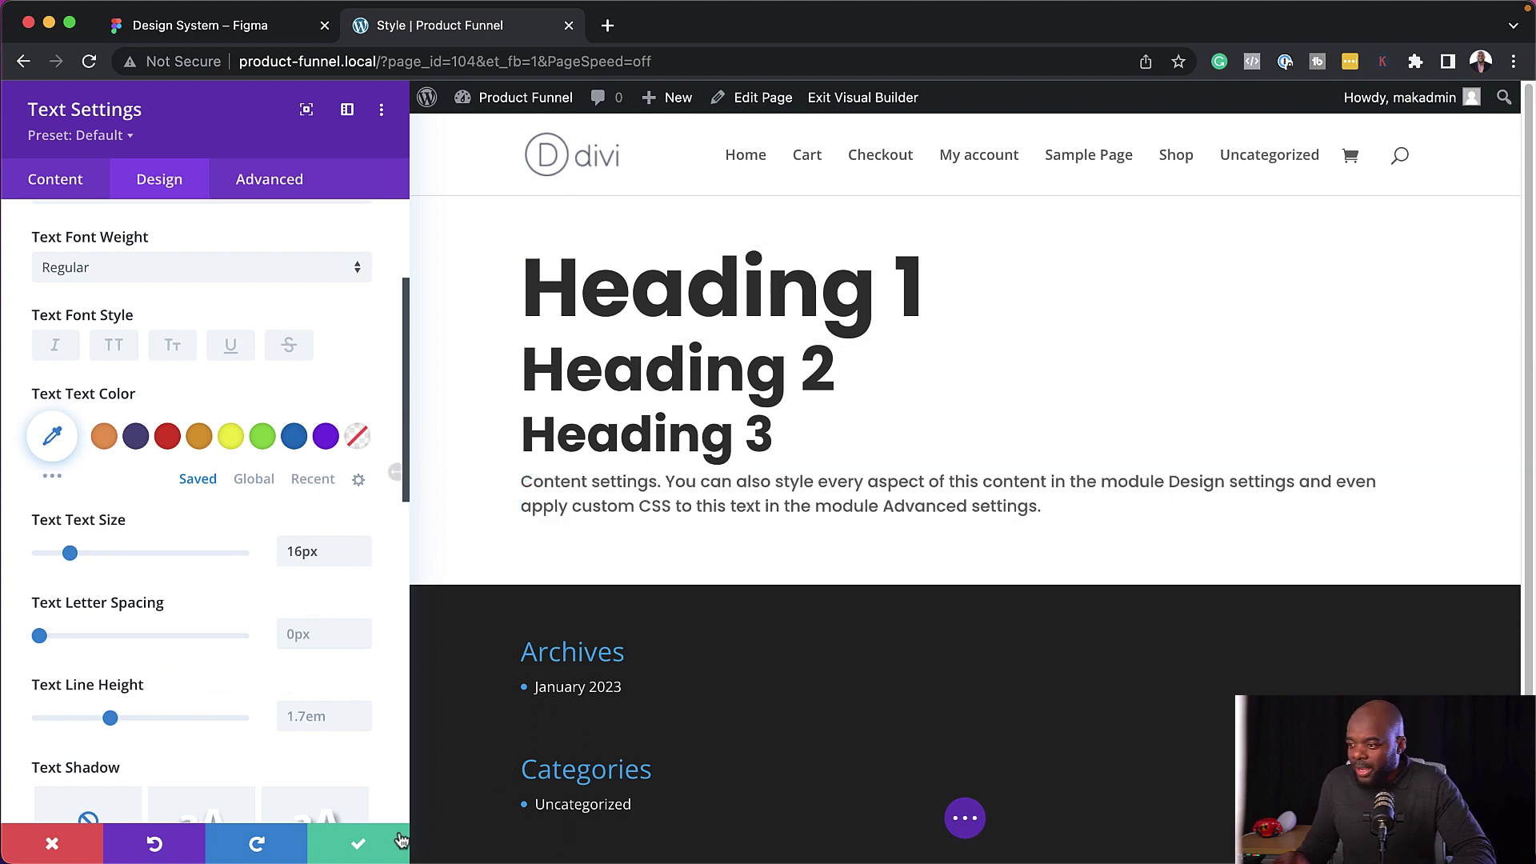
Save the current text styles as a new preset 'Main Text' assigned as the default.
left_click(120, 140)
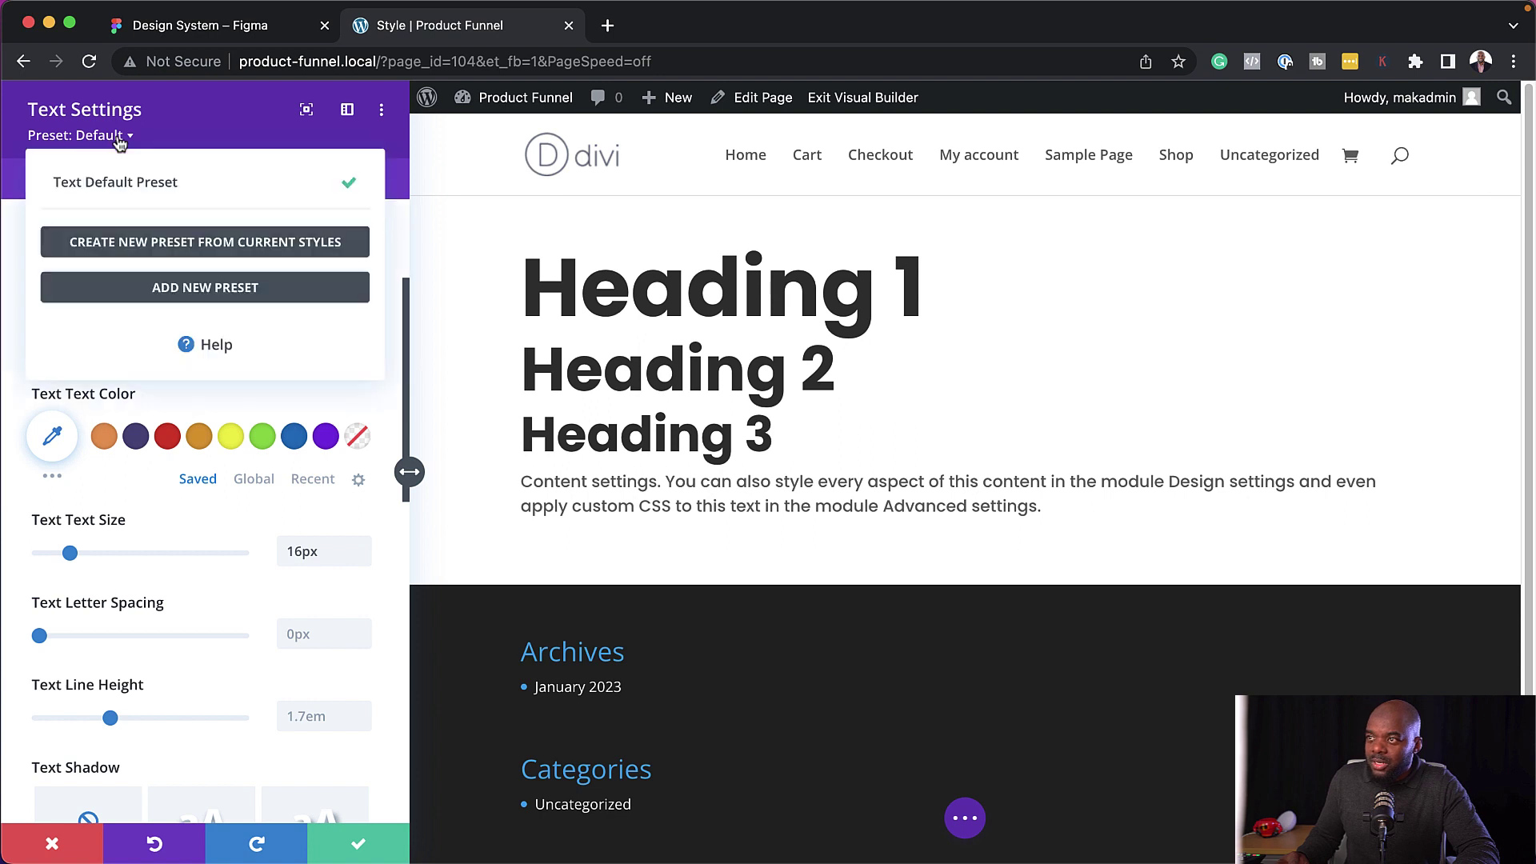
left_click(160, 248)
left_click(153, 255)
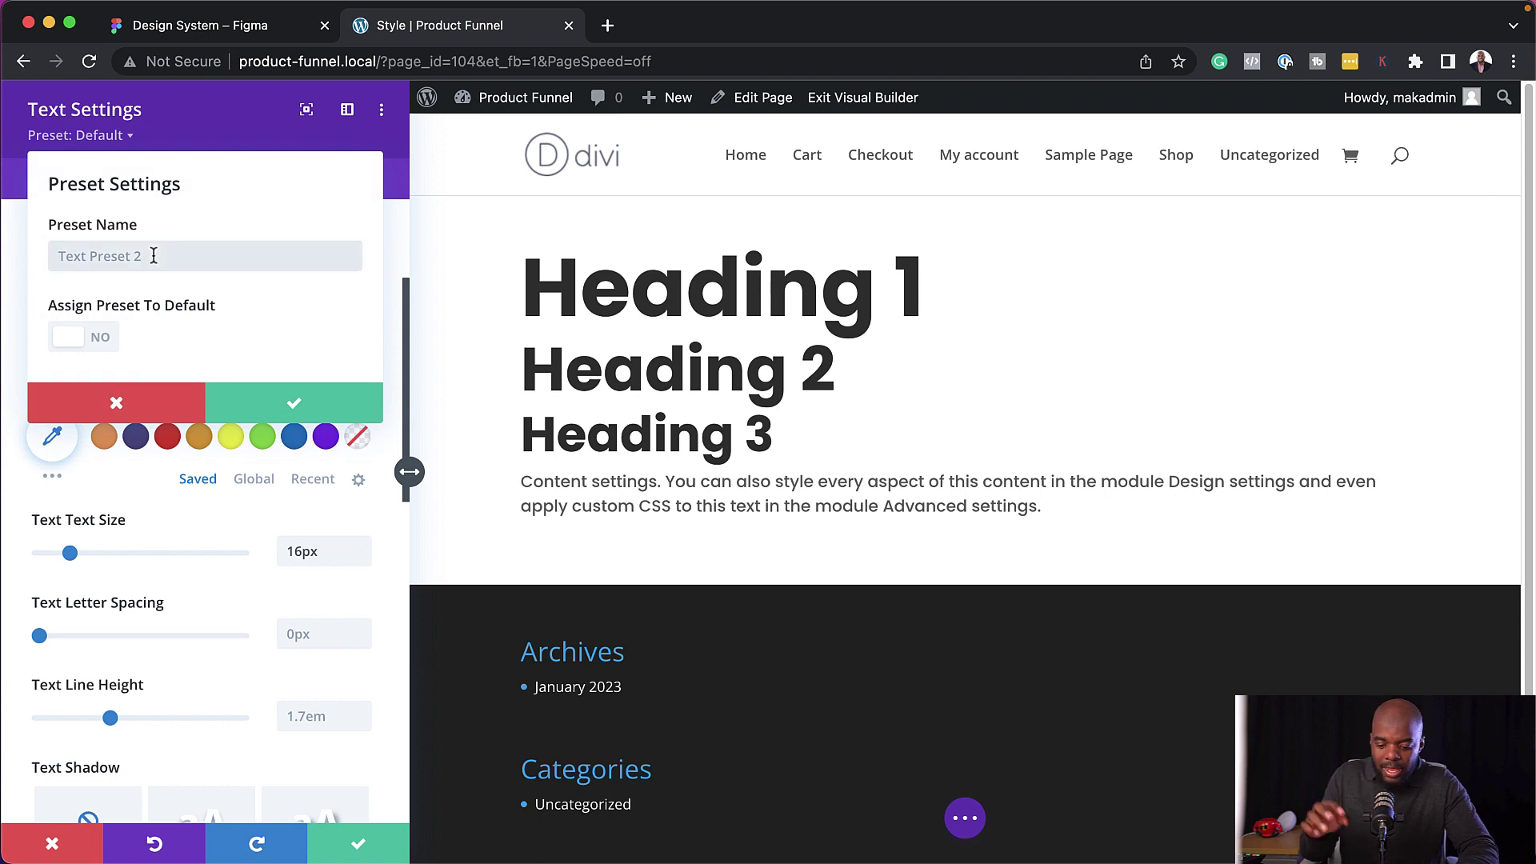
type("Main ")
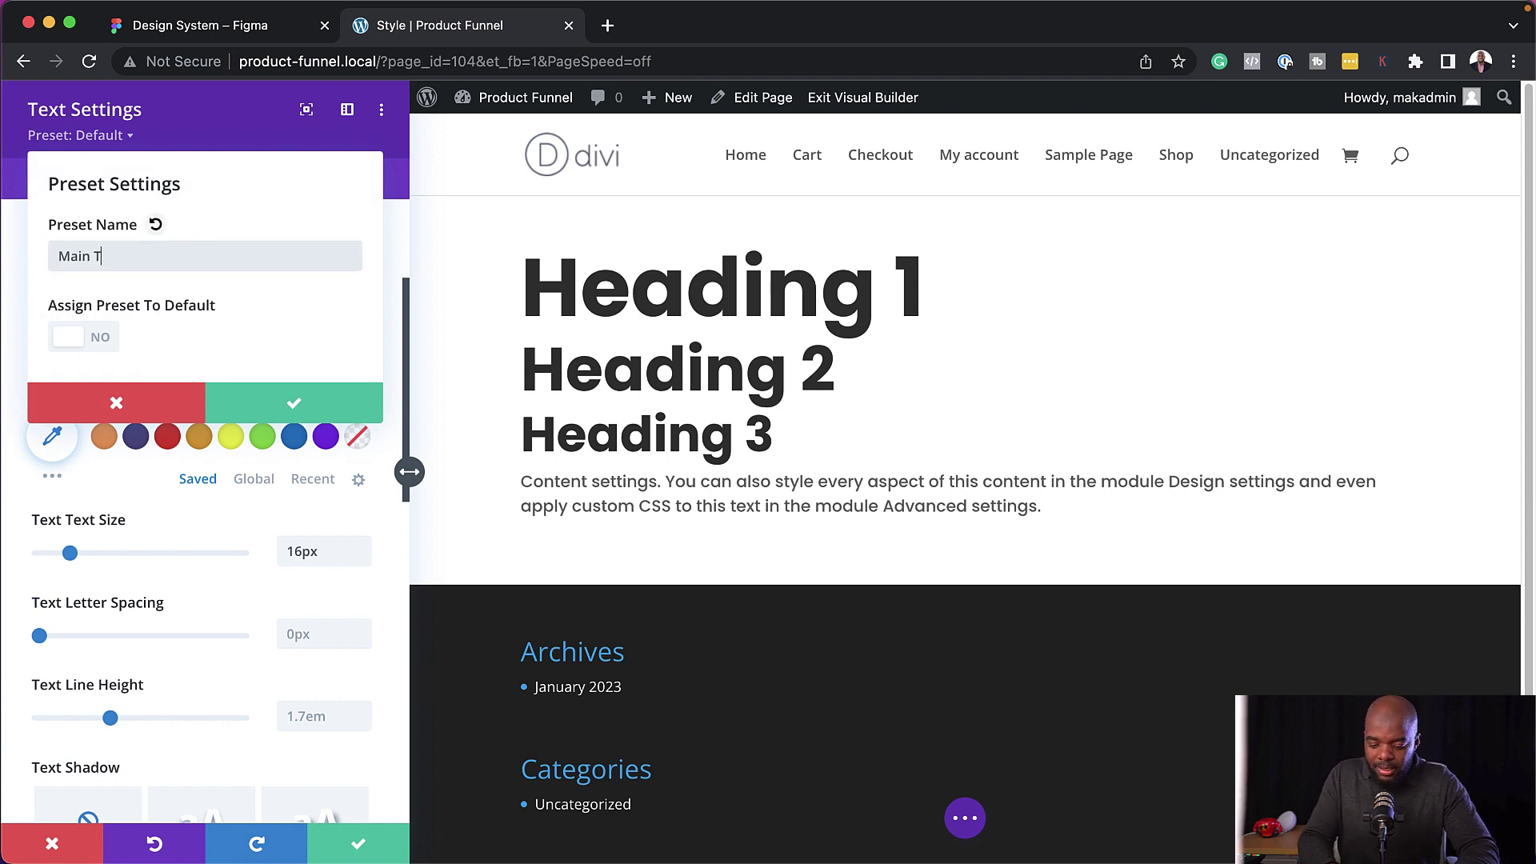
type("Text")
left_click(102, 339)
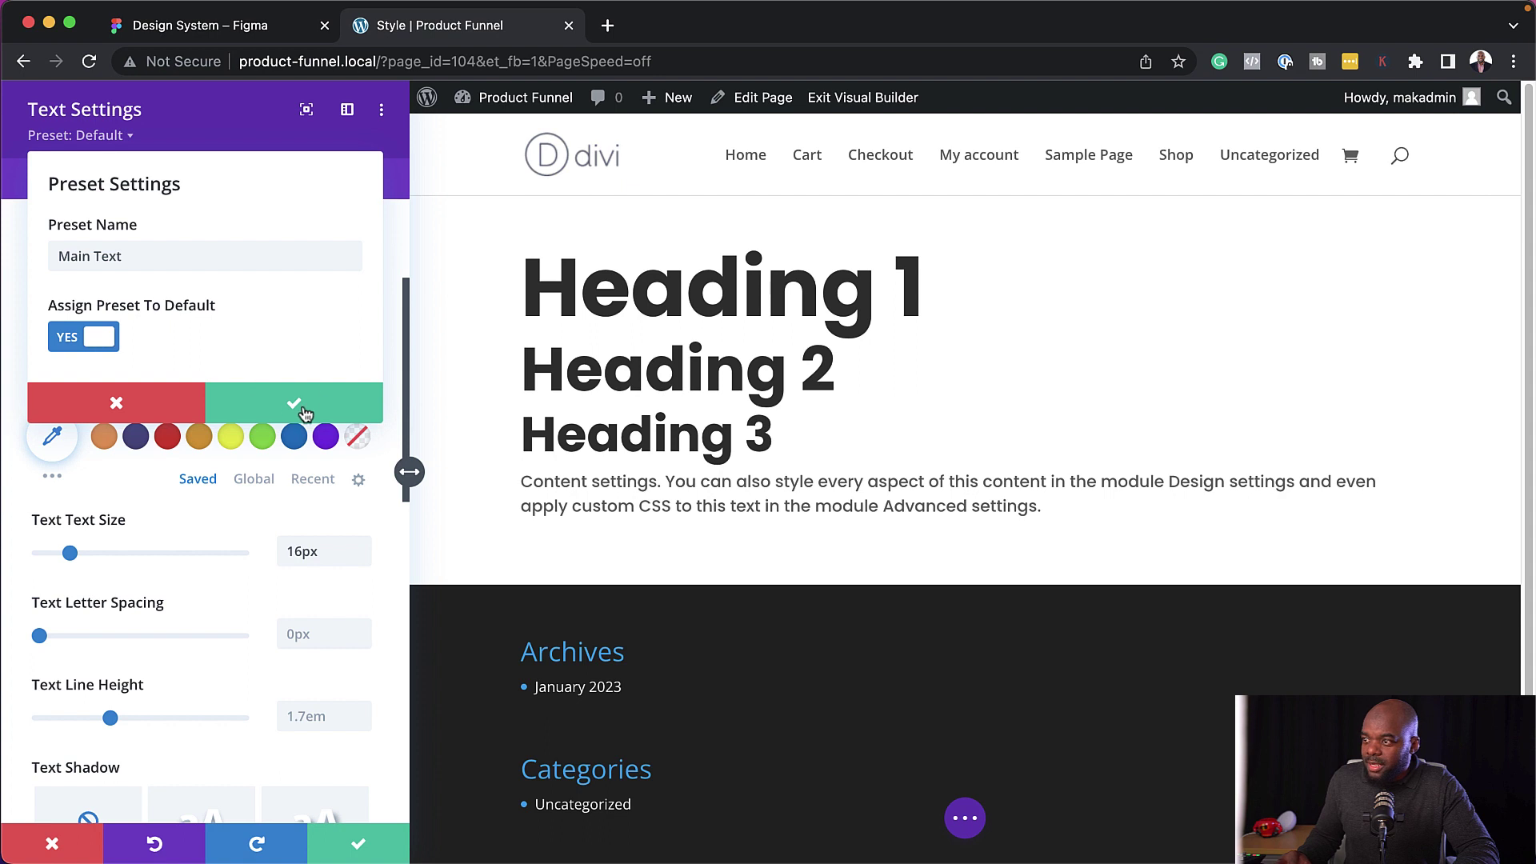
left_click(302, 404)
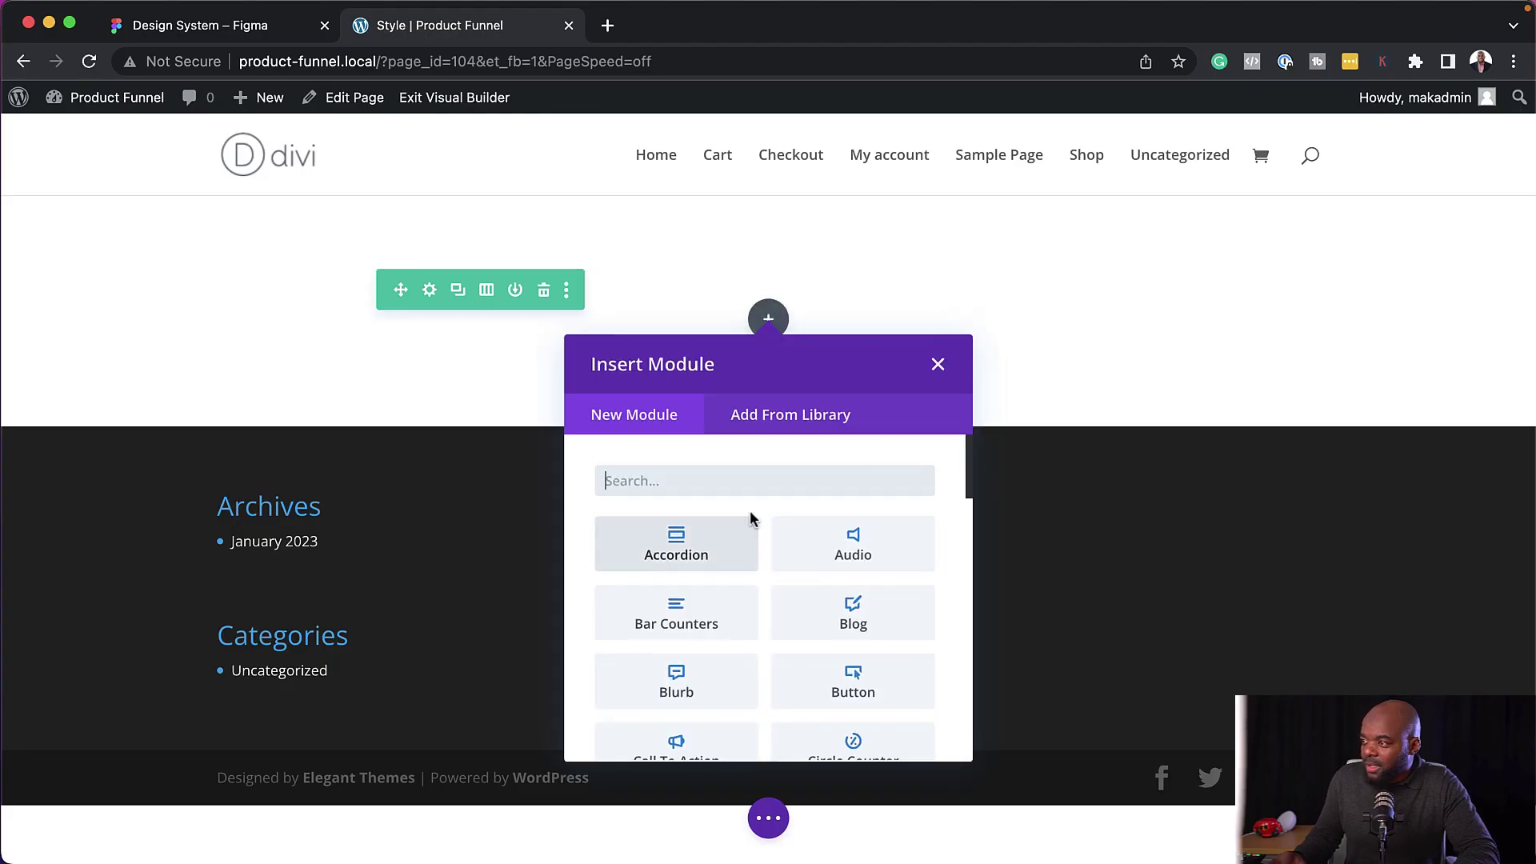
Add a Text module to the page, then insert a second Text module below it.
type("text")
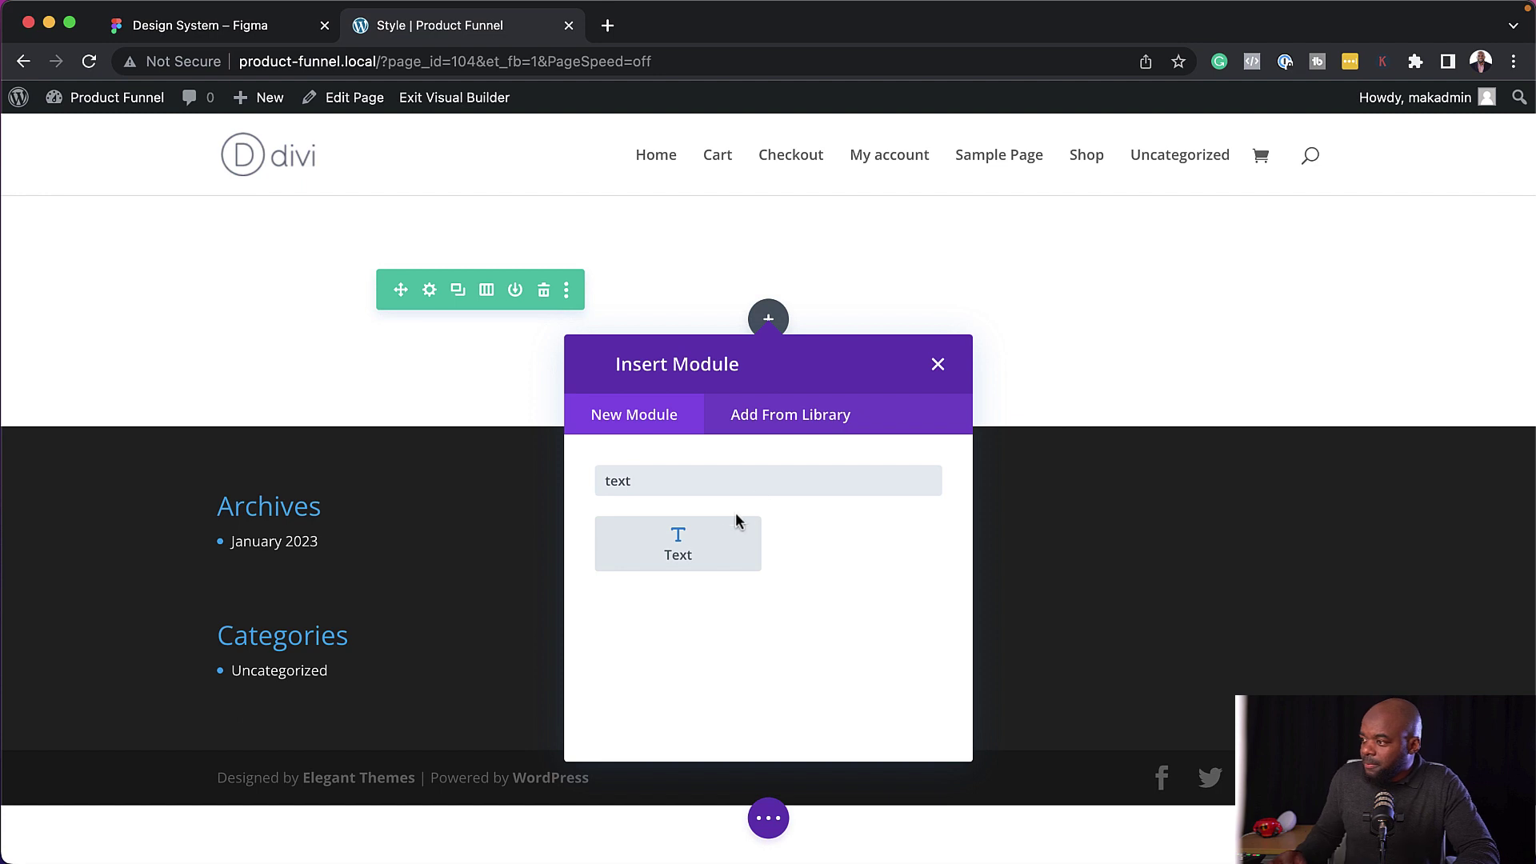
left_click(730, 533)
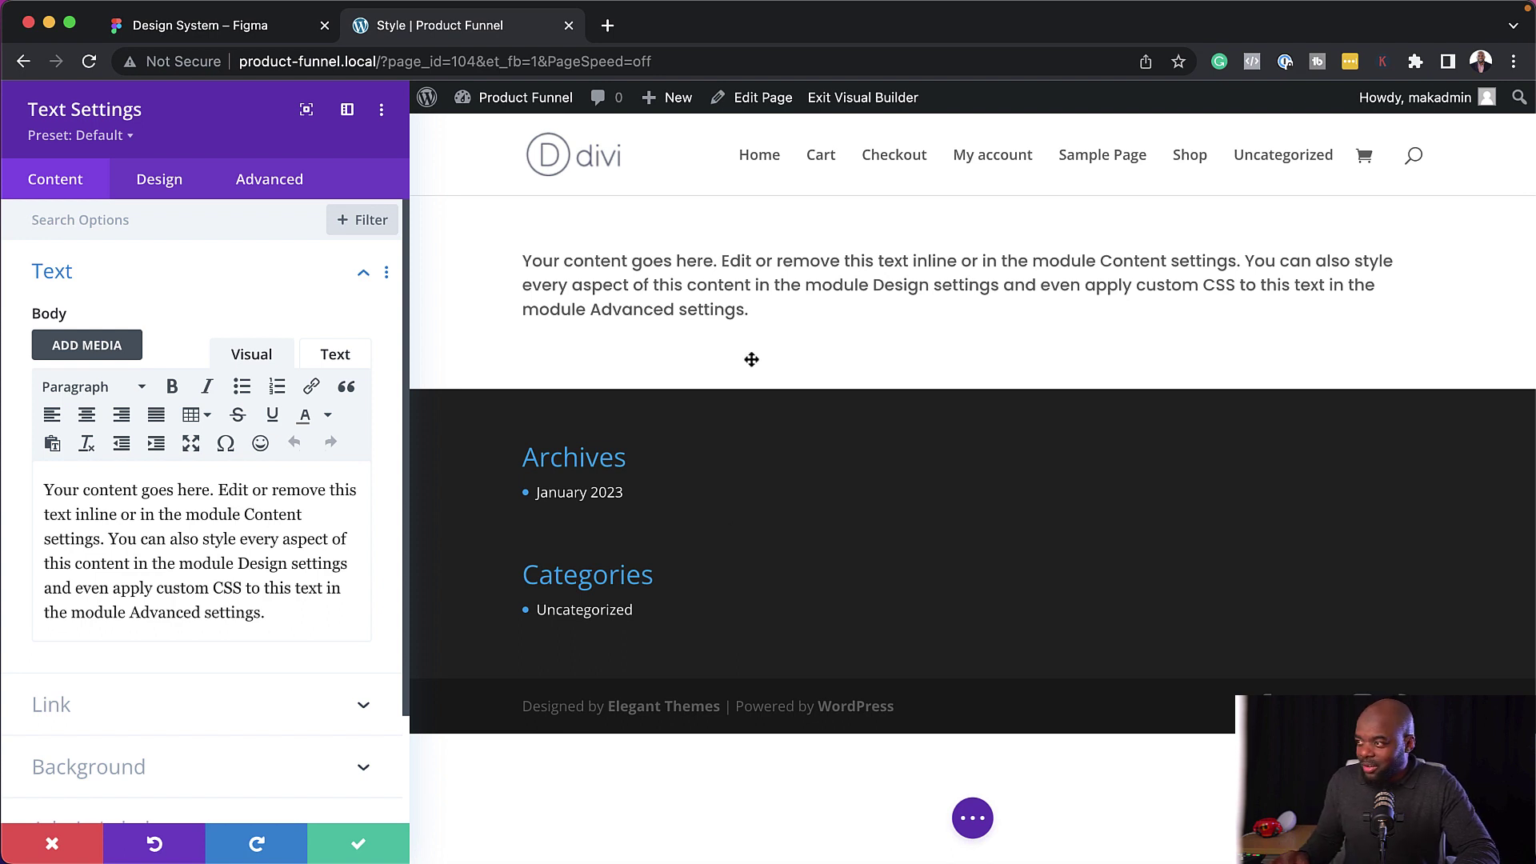
left_click(364, 842)
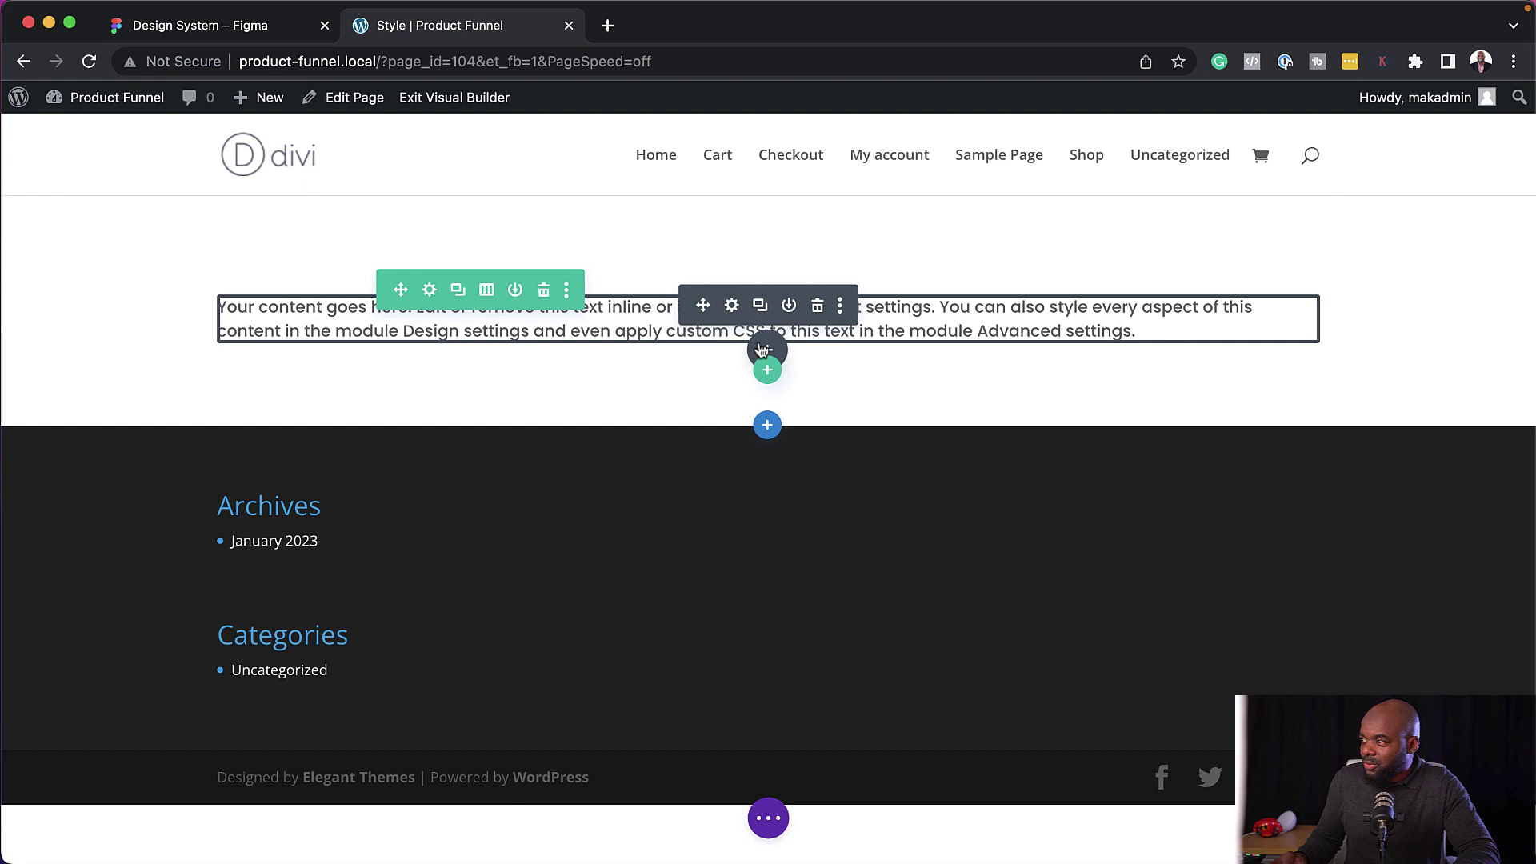
left_click(765, 350)
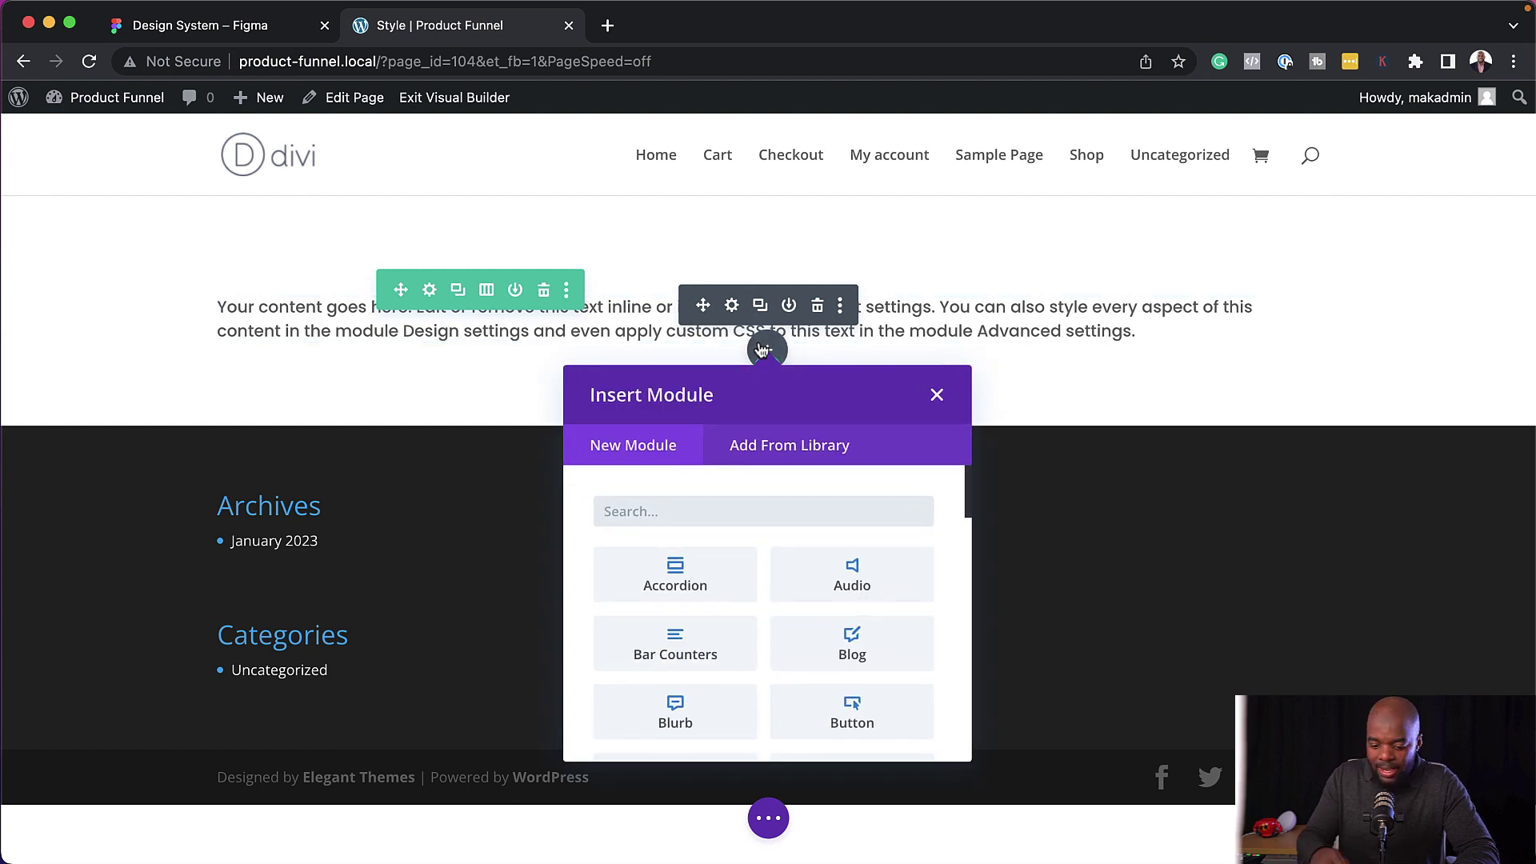
type("text")
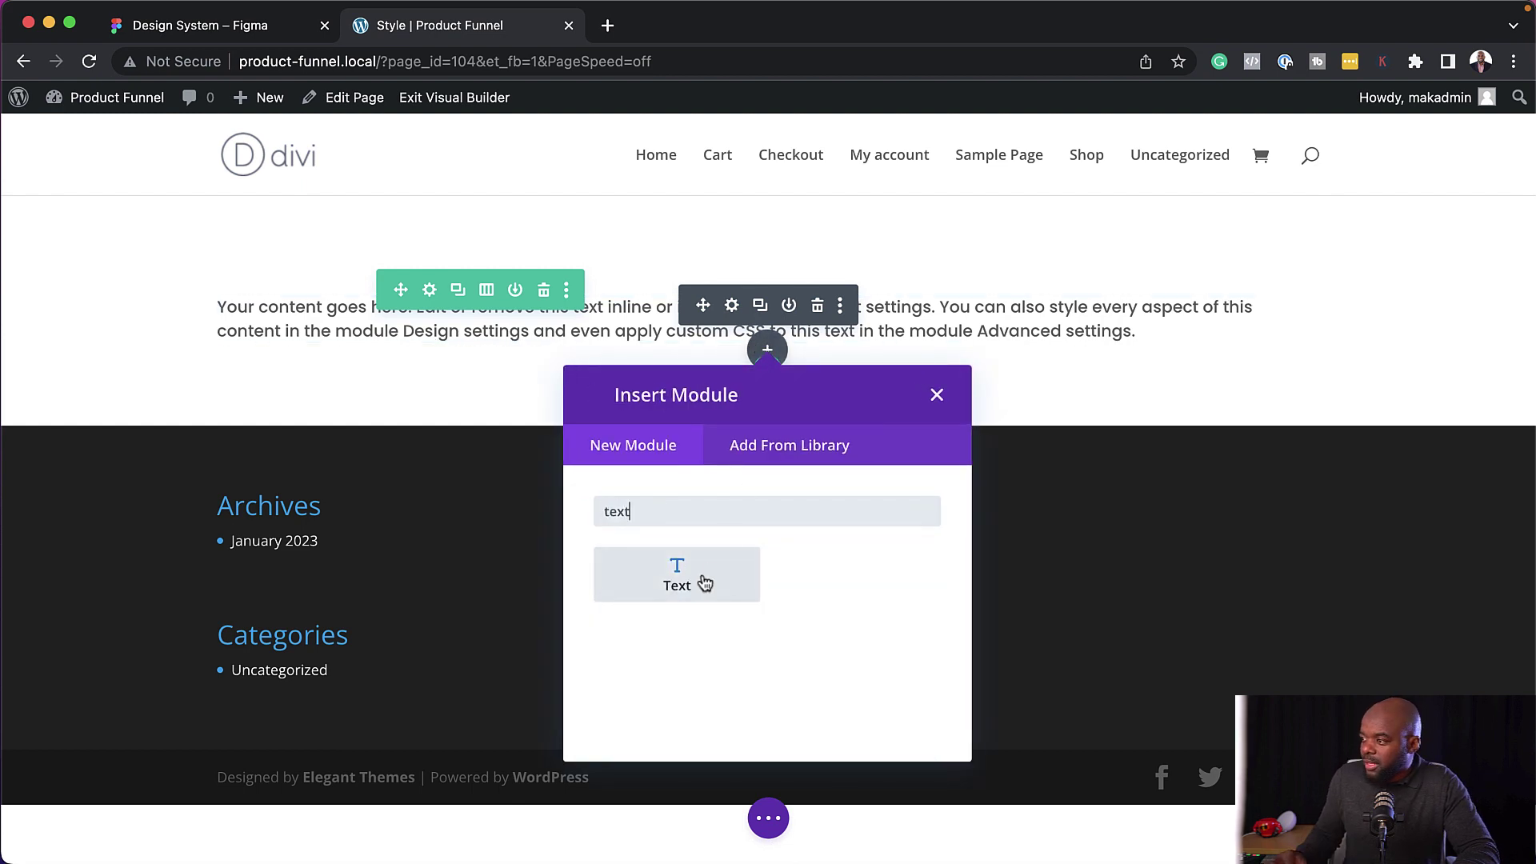
left_click(703, 571)
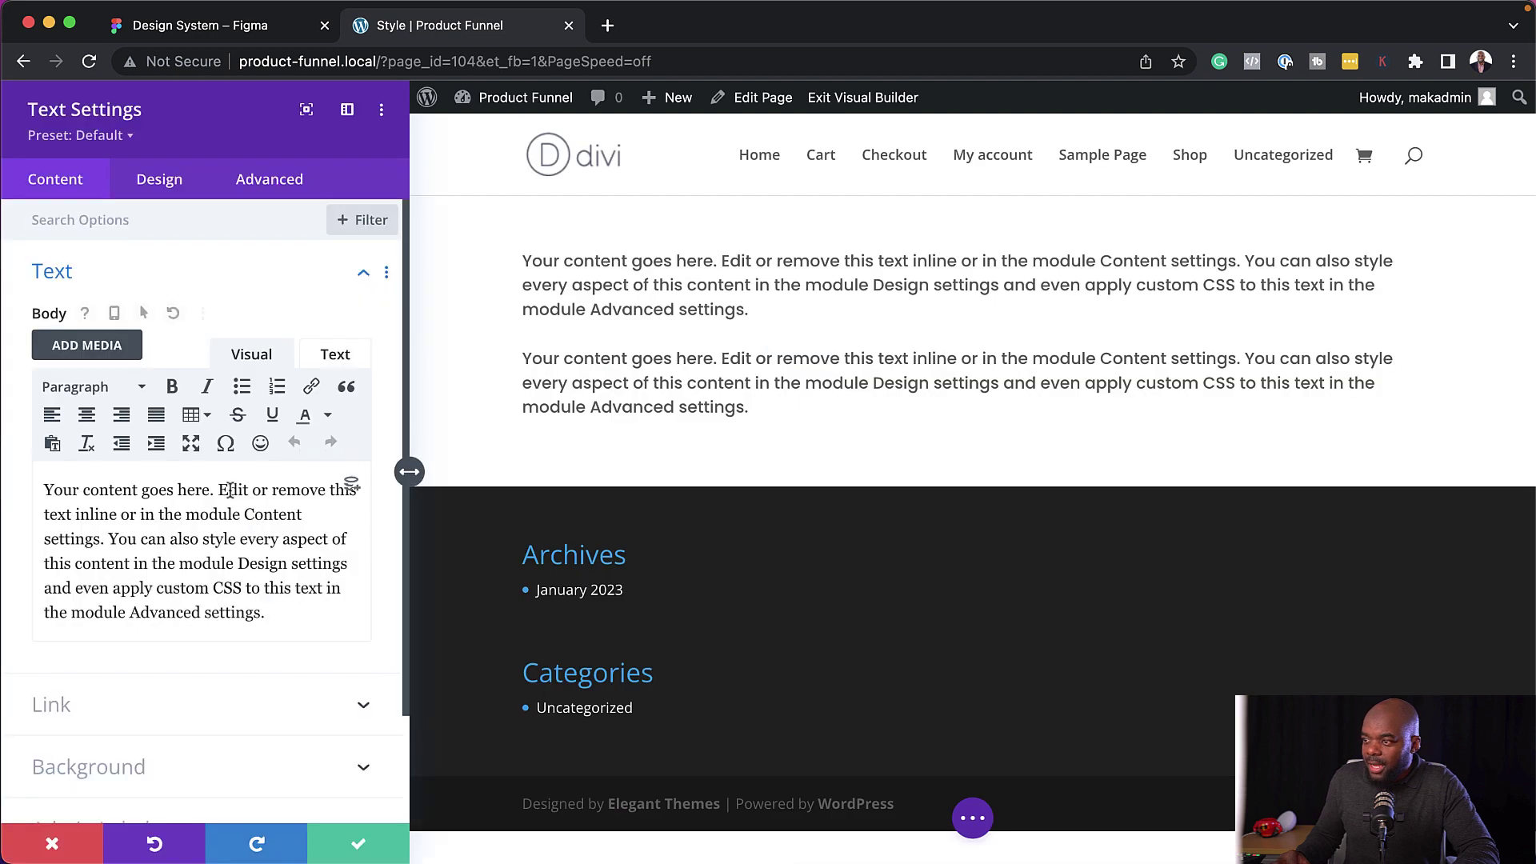
Trim the second module to 'Your content goes here.', make it Heading 1, and move it above the paragraph.
left_click_drag(220, 490, 266, 613)
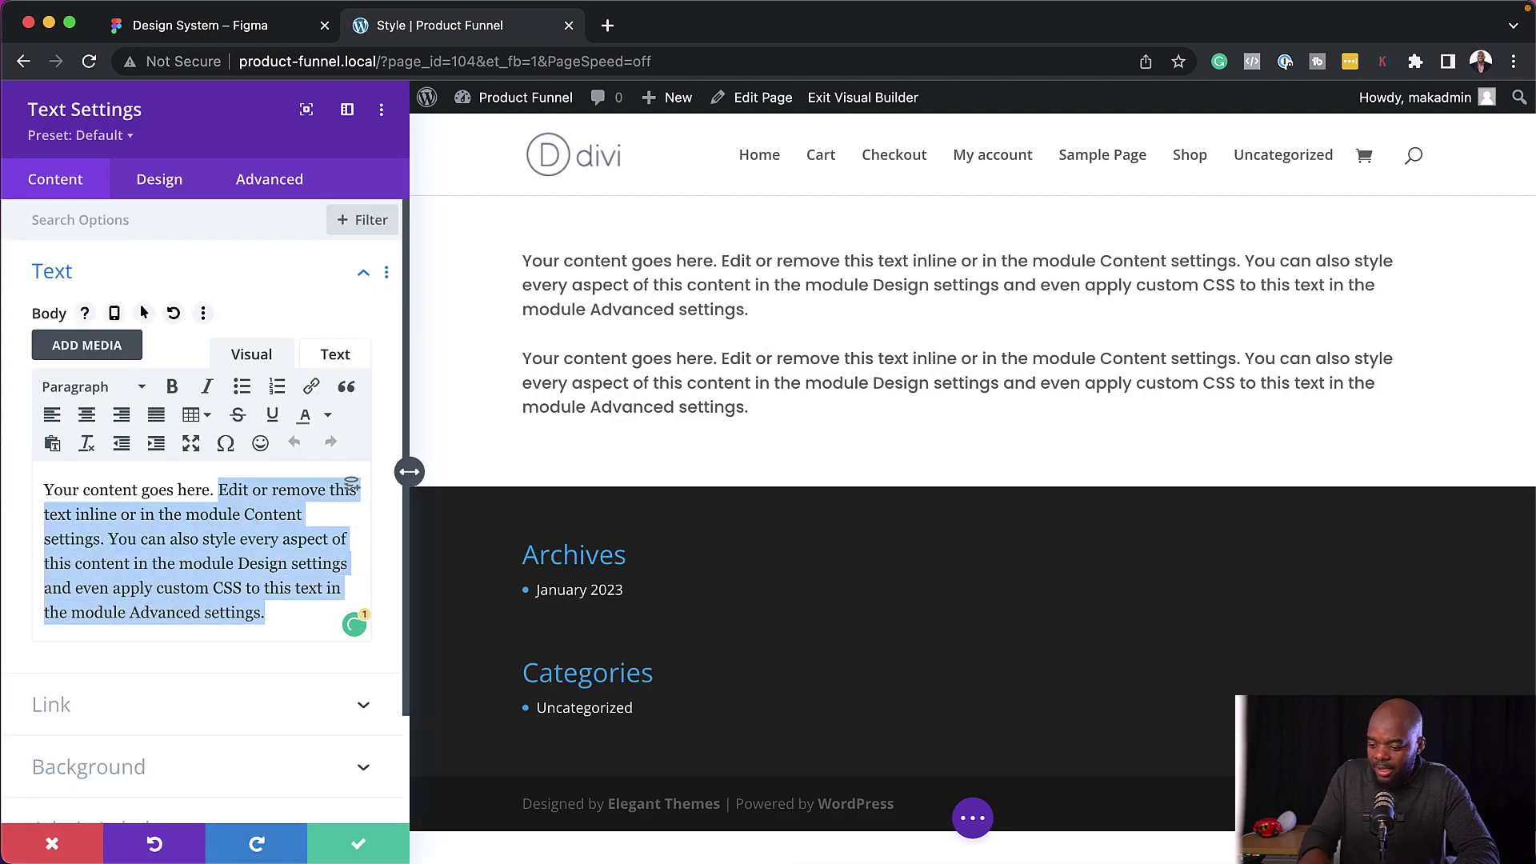
key("BackSpace")
left_click_drag(226, 504, 83, 415)
left_click(105, 388)
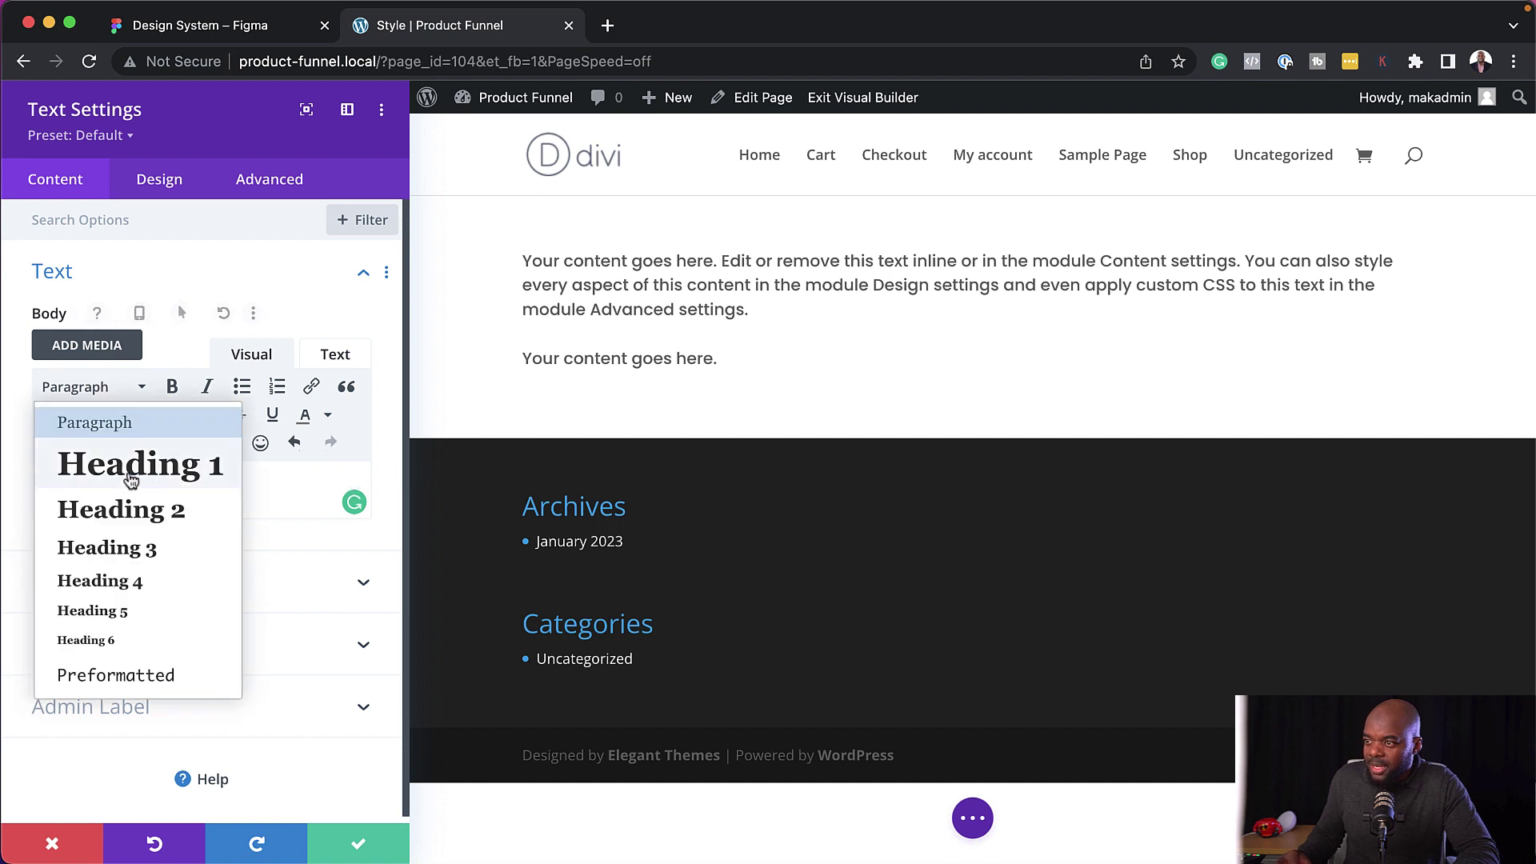
left_click(131, 459)
left_click(358, 846)
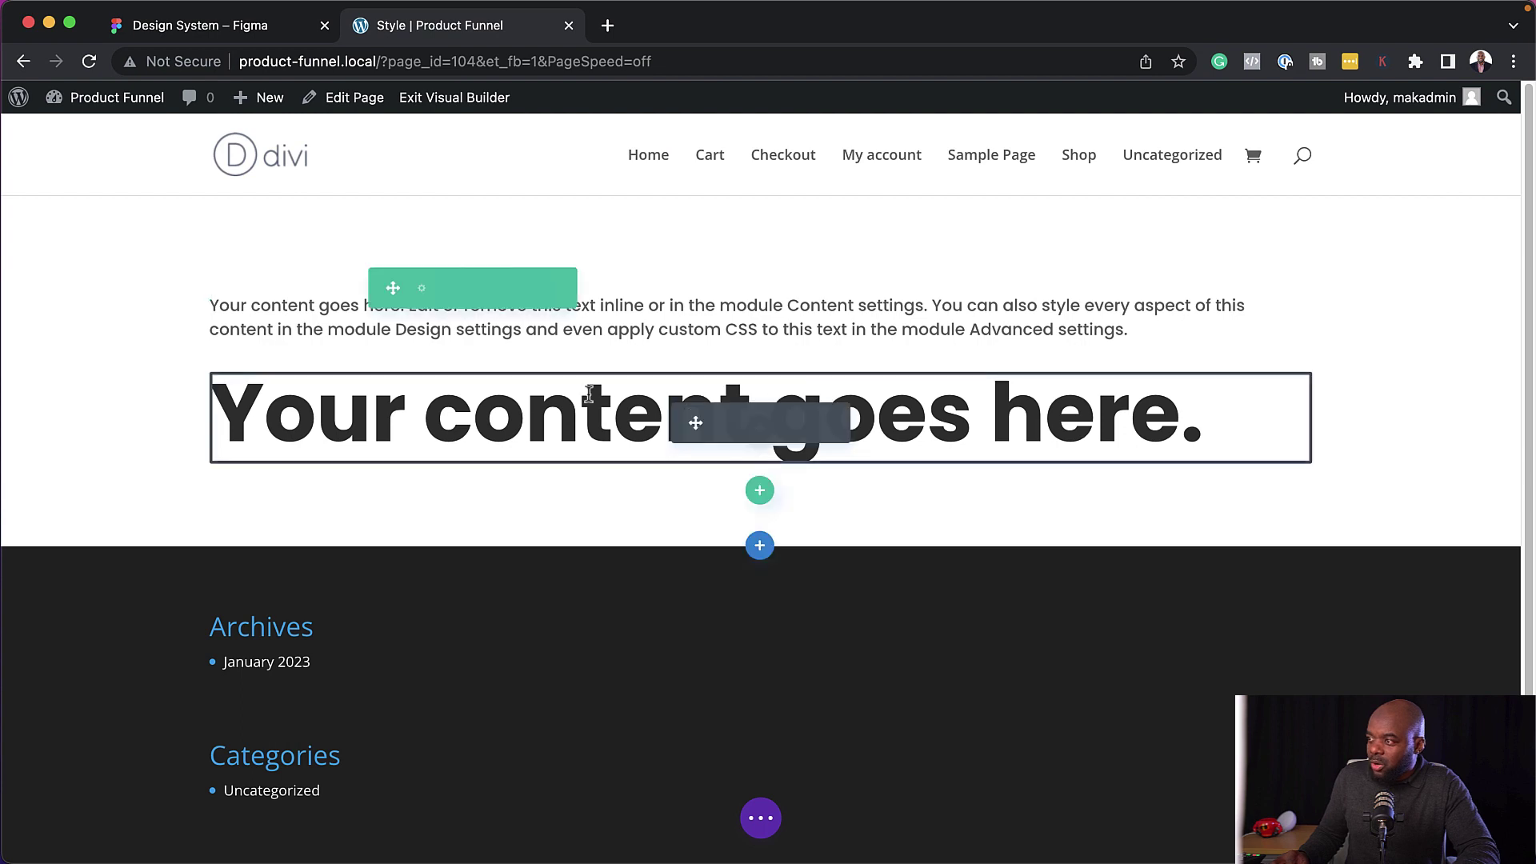
left_click_drag(694, 384, 701, 276)
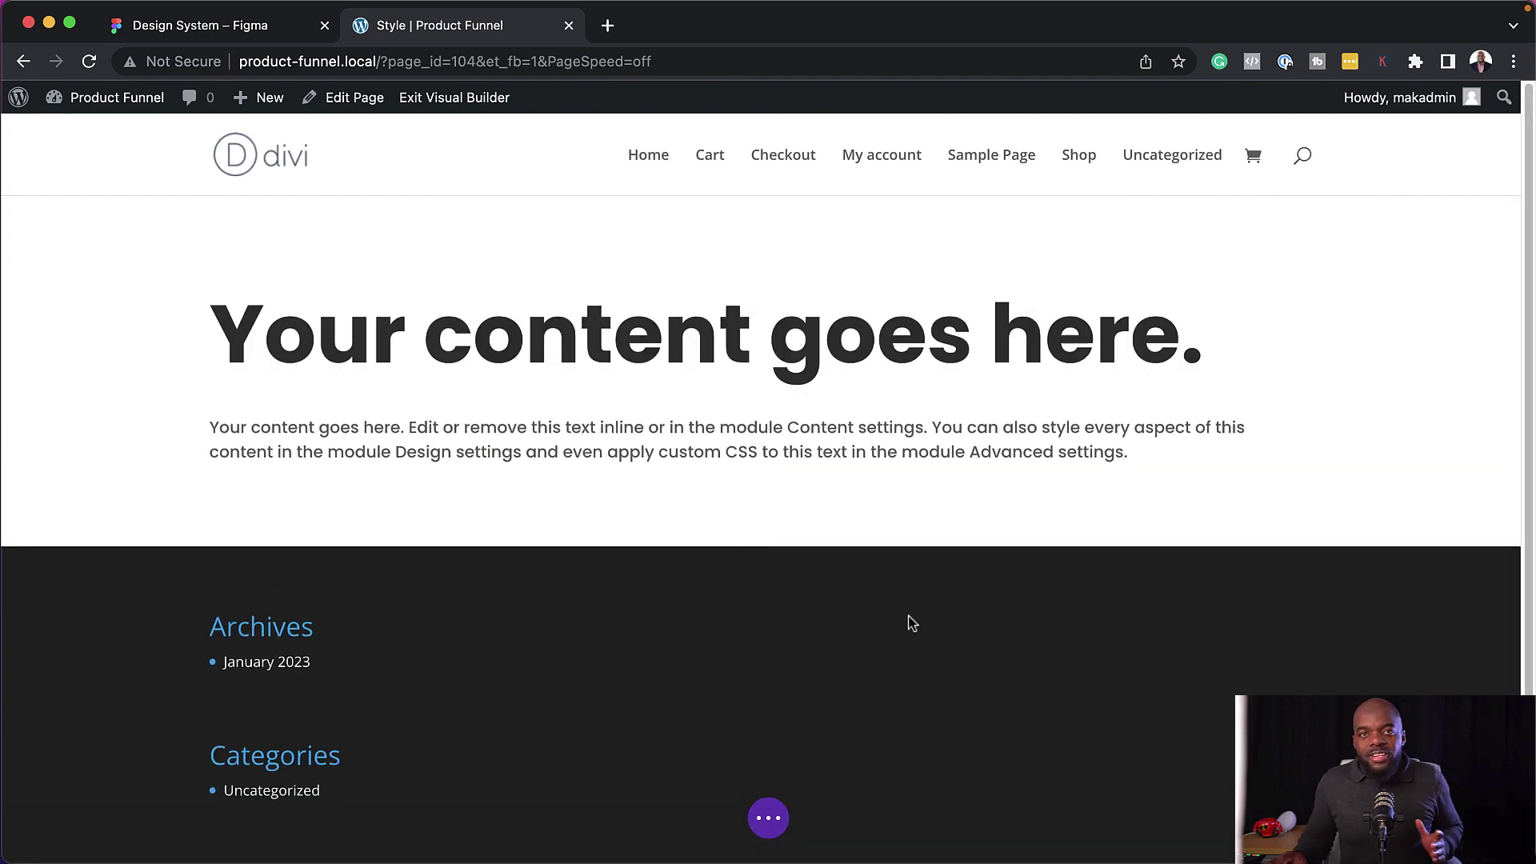